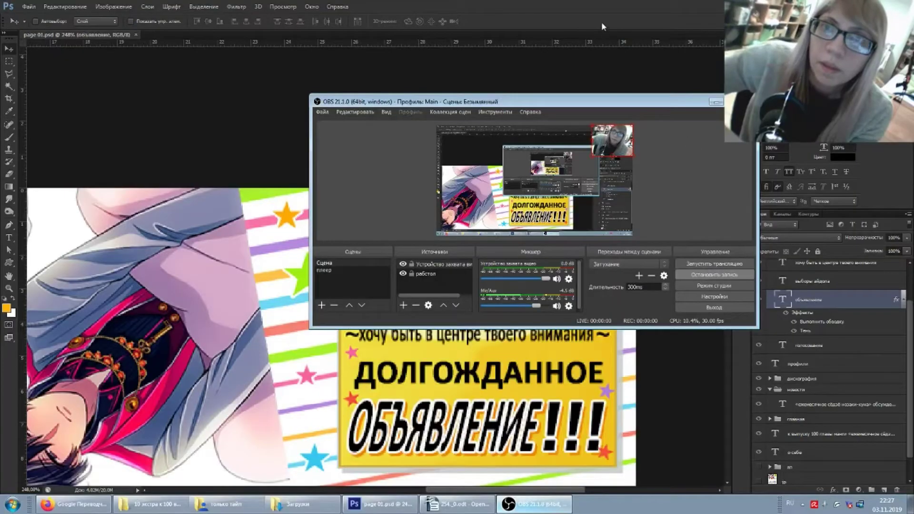
Show the Japanese jp layer and hide the выбор айдола group to compare the original text
{"action": "left_click", "coordinate": [716, 102]}
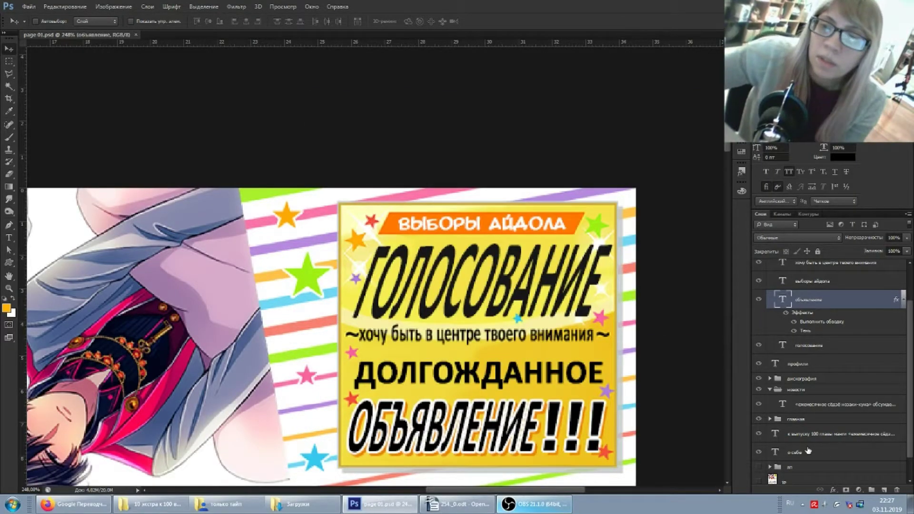
{"action": "scroll", "coordinate": [823, 443], "scroll_direction": "down", "scroll_amount": 1}
{"action": "left_click", "coordinate": [759, 457]}
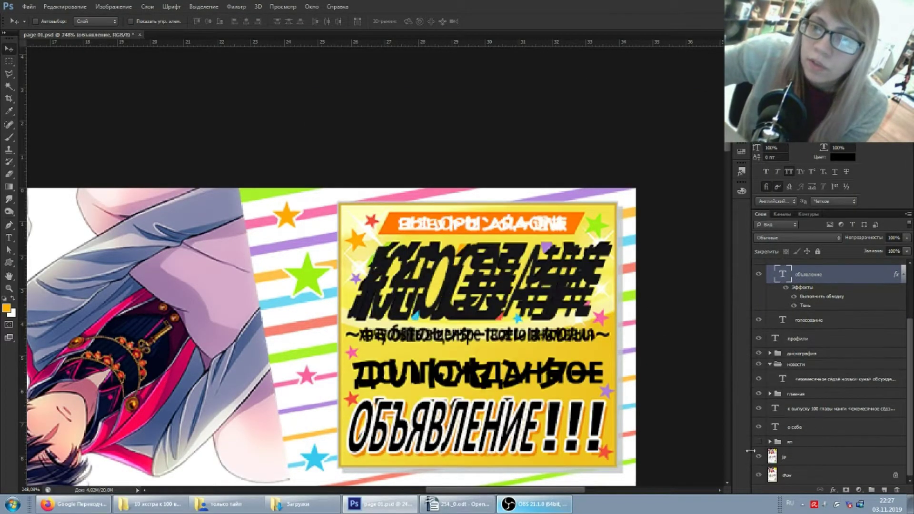
{"action": "scroll", "coordinate": [789, 280], "scroll_direction": "up", "scroll_amount": 2}
{"action": "scroll", "coordinate": [772, 294], "scroll_direction": "up", "scroll_amount": 1}
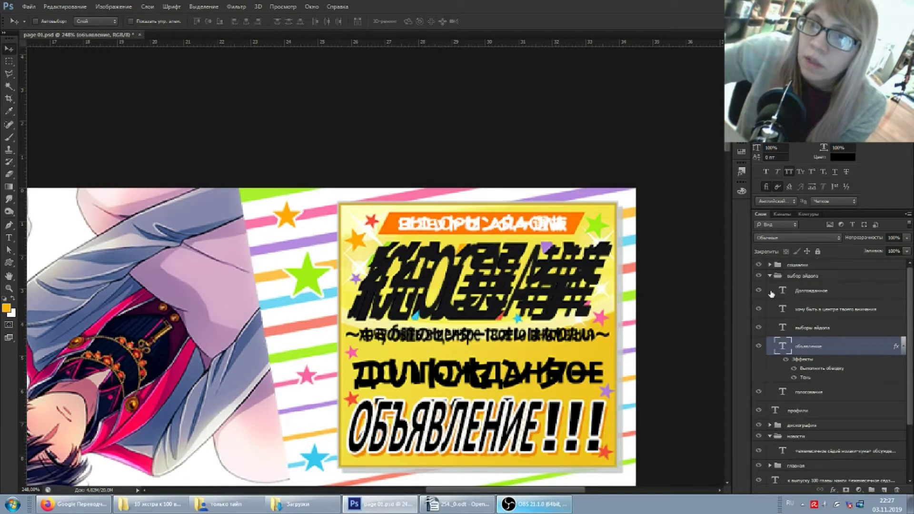
{"action": "left_click", "coordinate": [770, 276]}
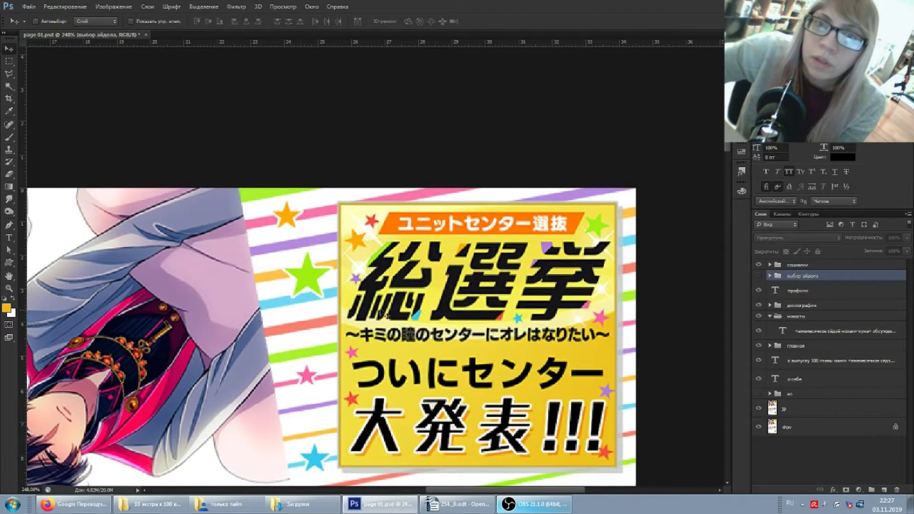
{"action": "scroll", "coordinate": [529, 281], "scroll_direction": "up", "scroll_amount": 1}
{"action": "scroll", "coordinate": [471, 266], "scroll_direction": "up", "scroll_amount": 1}
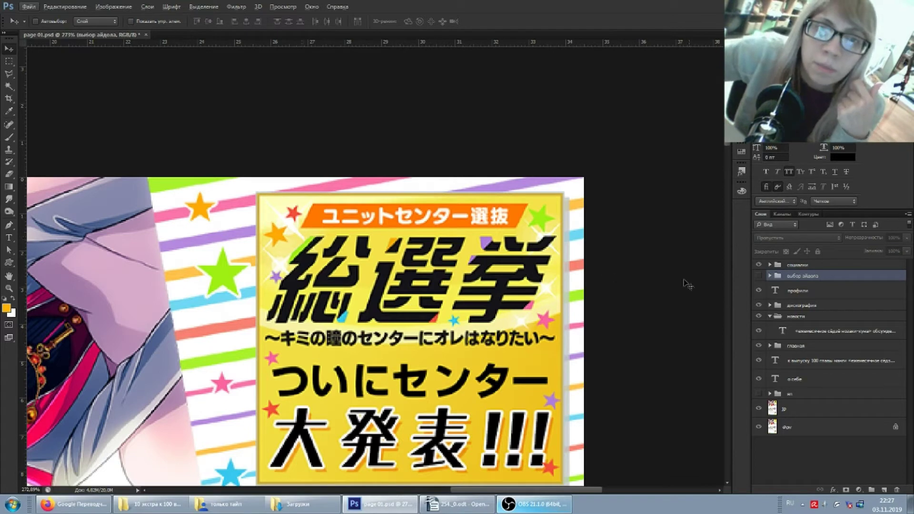
Hide the jp layer, show the Russian title again, and expand the выбор айдола group
{"action": "left_click", "coordinate": [759, 276]}
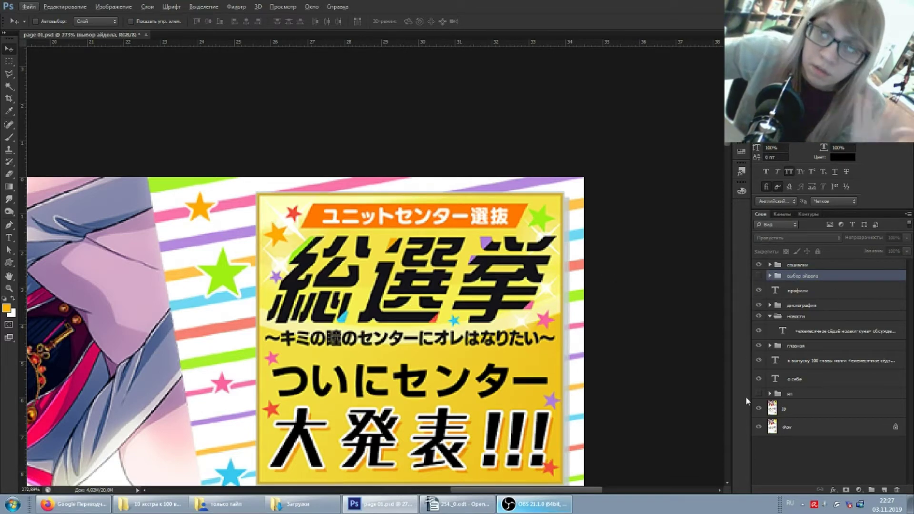
{"action": "left_click", "coordinate": [759, 409]}
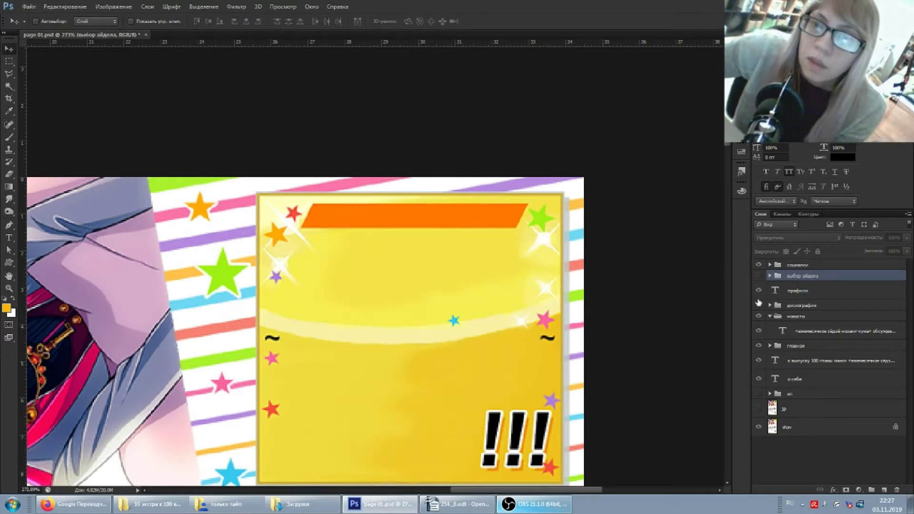
{"action": "left_click", "coordinate": [759, 276]}
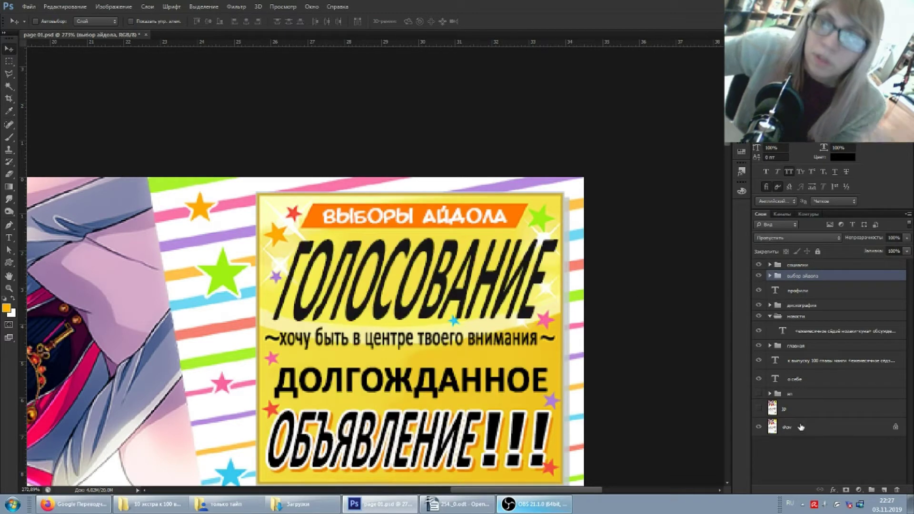
{"action": "scroll", "coordinate": [409, 293], "scroll_direction": "down", "scroll_amount": 1}
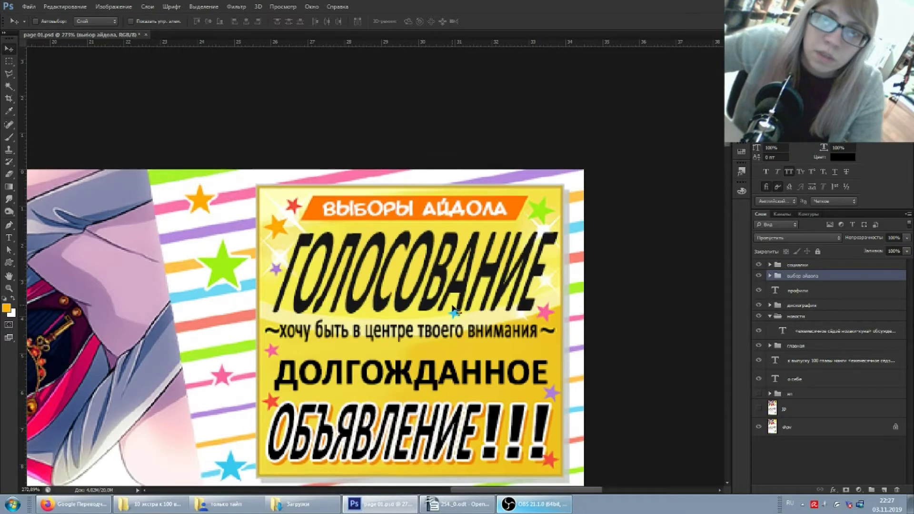
{"action": "scroll", "coordinate": [401, 303], "scroll_direction": "right", "scroll_amount": 2}
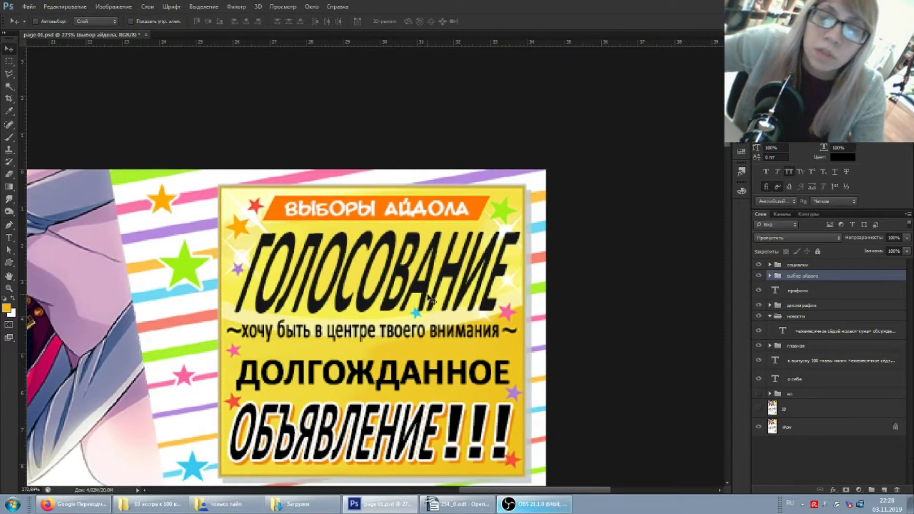
{"action": "scroll", "coordinate": [430, 299], "scroll_direction": "up", "scroll_amount": 3}
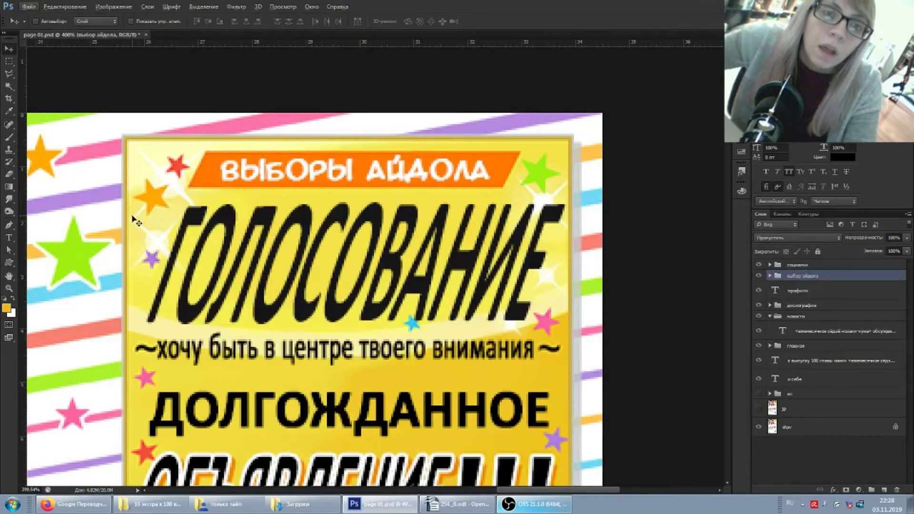
{"action": "left_click", "coordinate": [770, 276]}
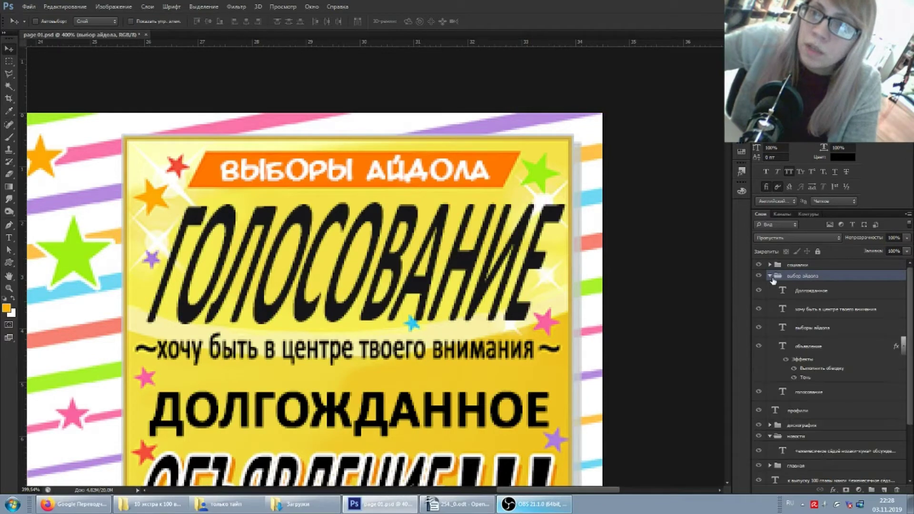
Add a new layer in the выбор айдола group, show the jp layer, and pick a green brush
{"action": "left_click", "coordinate": [884, 490]}
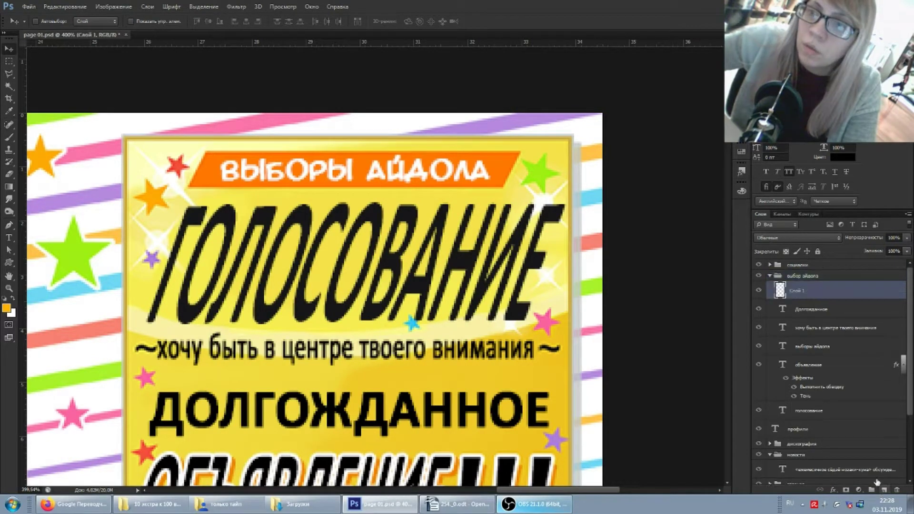
{"action": "scroll", "coordinate": [771, 429], "scroll_direction": "down", "scroll_amount": 3}
{"action": "scroll", "coordinate": [772, 458], "scroll_direction": "down", "scroll_amount": 2}
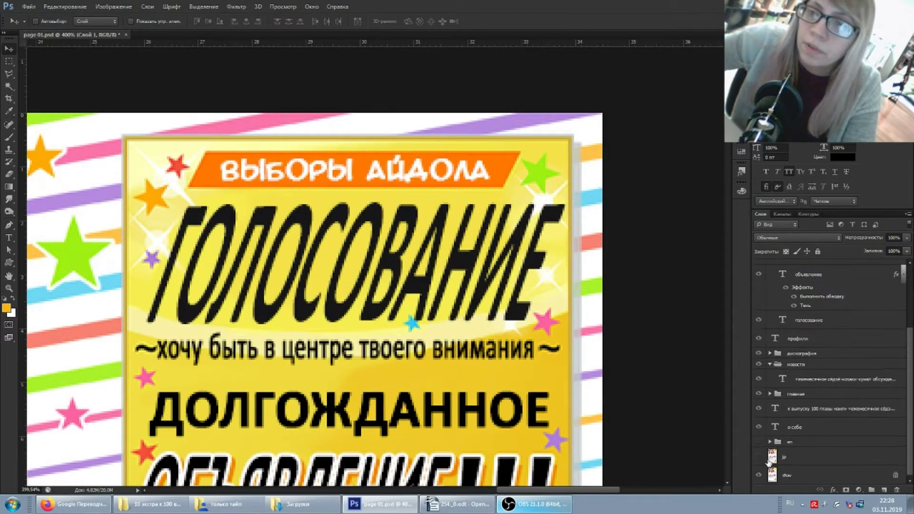
{"action": "left_click", "coordinate": [758, 458]}
{"action": "scroll", "coordinate": [827, 325], "scroll_direction": "up", "scroll_amount": 3}
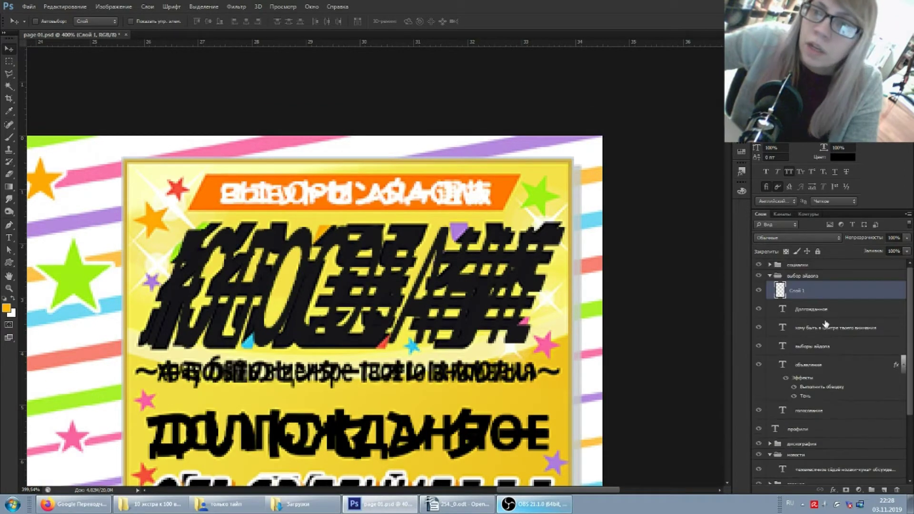
{"action": "key", "text": "b"}
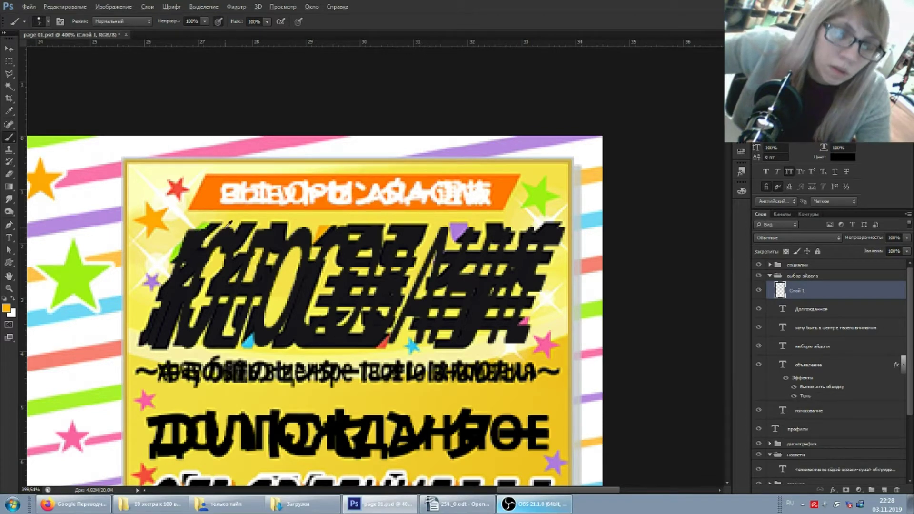
{"action": "left_click", "coordinate": [202, 224], "text": "alt"}
Paint green, cyan and orange blob strokes across the title letters
{"action": "left_click_drag", "start_coordinate": [200, 224], "coordinate": [169, 255]}
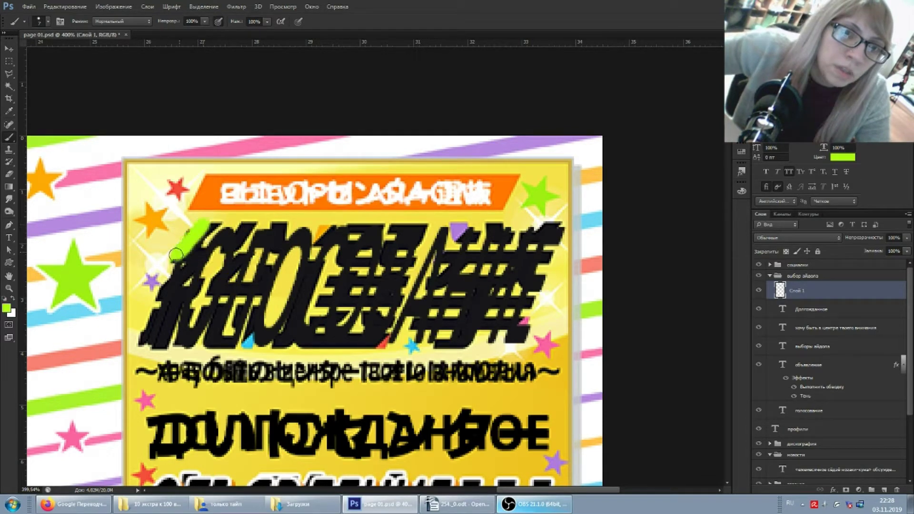
{"action": "left_click_drag", "start_coordinate": [199, 224], "coordinate": [212, 216]}
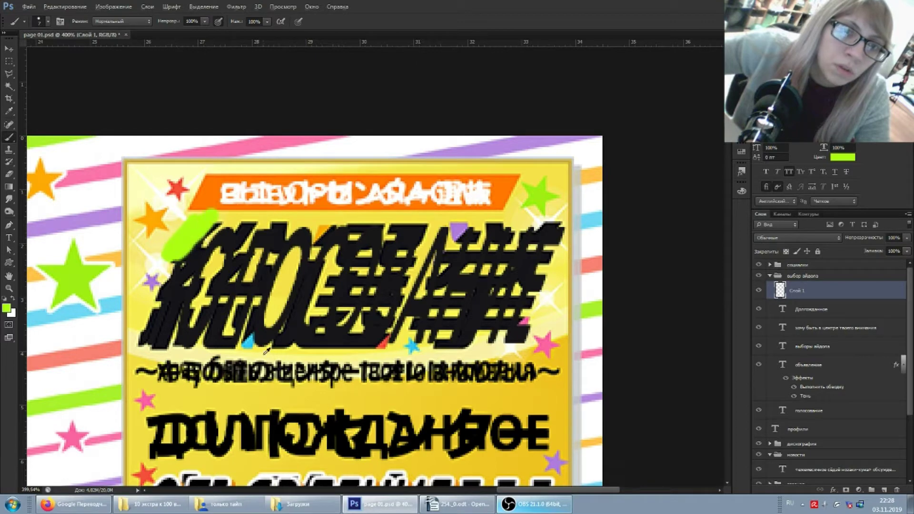
{"action": "left_click", "coordinate": [249, 340], "text": "alt"}
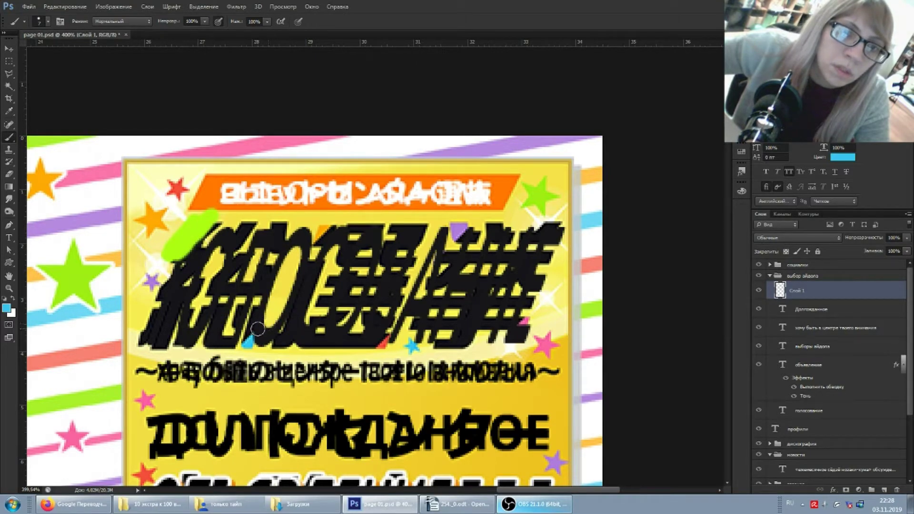
{"action": "left_click_drag", "start_coordinate": [257, 329], "coordinate": [262, 324]}
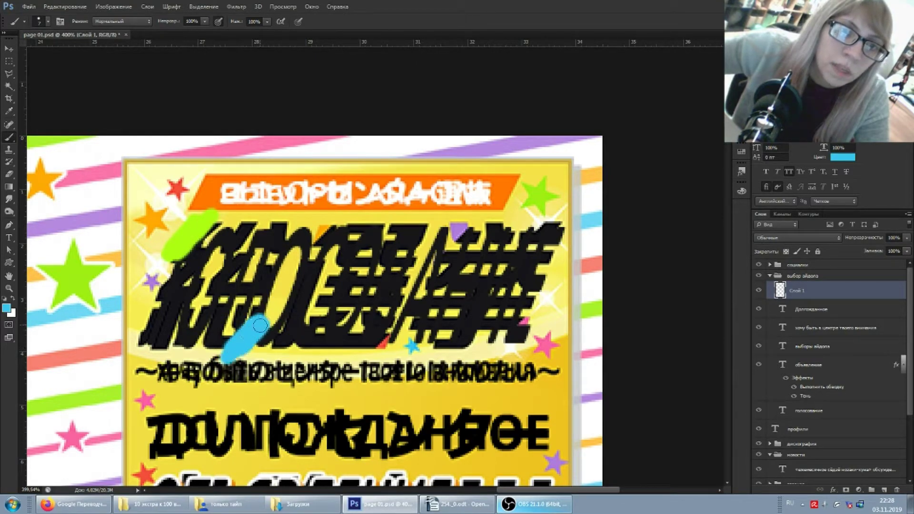
{"action": "left_click", "coordinate": [321, 231], "text": "alt"}
{"action": "left_click_drag", "start_coordinate": [294, 250], "coordinate": [324, 230]}
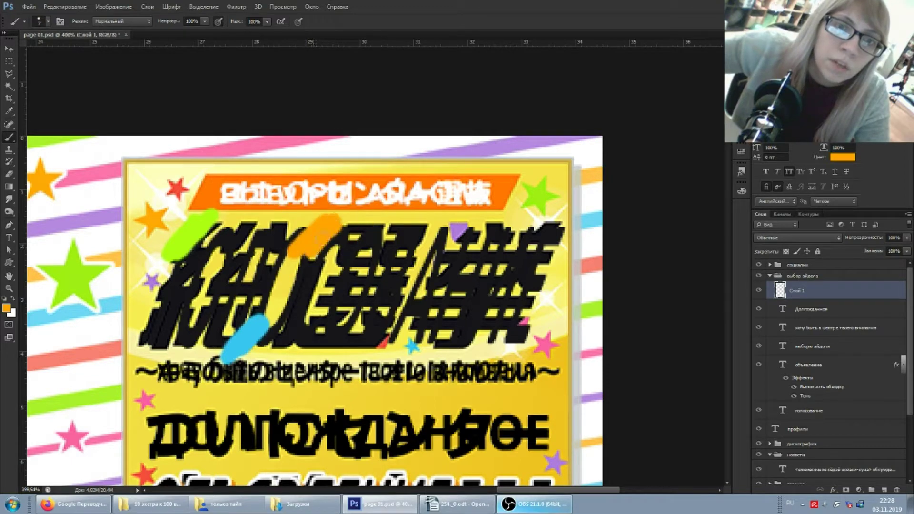
Paint red, purple and pink blob strokes over the title, then hide the jp layer
{"action": "left_click", "coordinate": [383, 341], "text": "alt"}
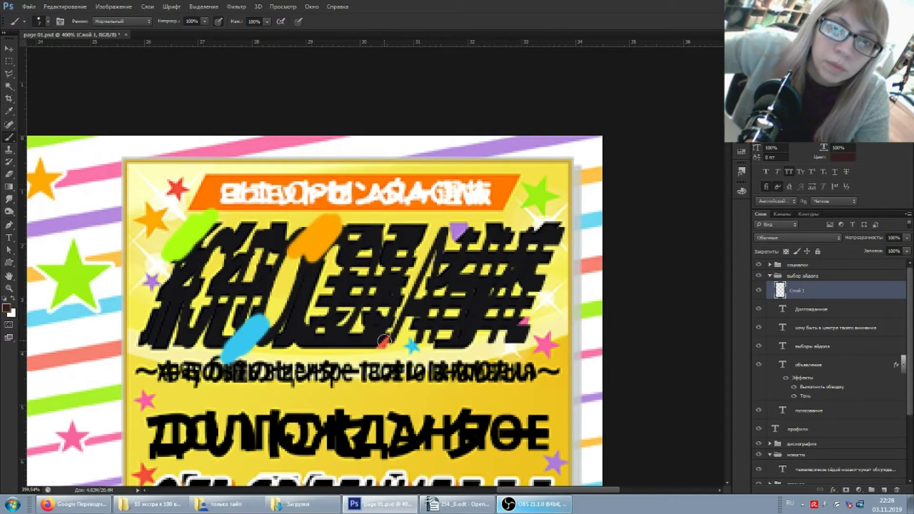
{"action": "left_click", "coordinate": [387, 331], "text": "alt"}
{"action": "left_click_drag", "start_coordinate": [391, 328], "coordinate": [366, 356]}
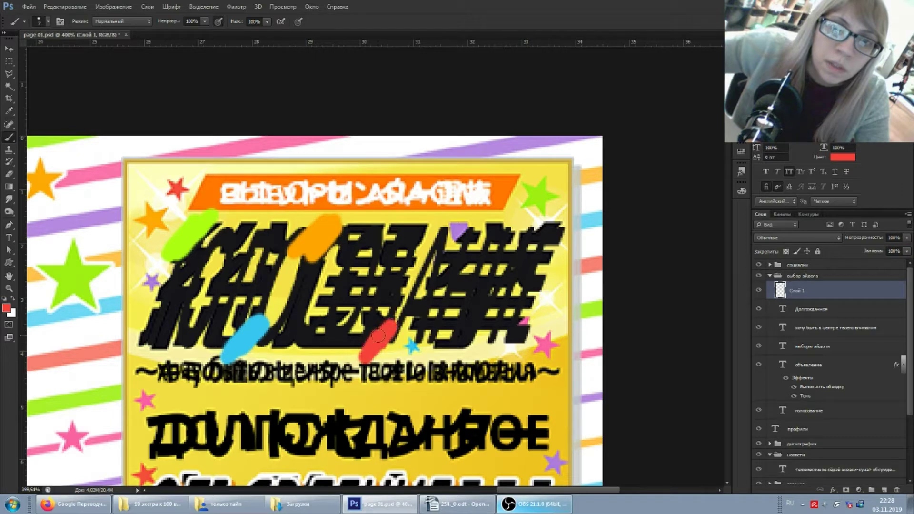
{"action": "left_click", "coordinate": [464, 223], "text": "alt"}
{"action": "left_click_drag", "start_coordinate": [464, 223], "coordinate": [442, 251]}
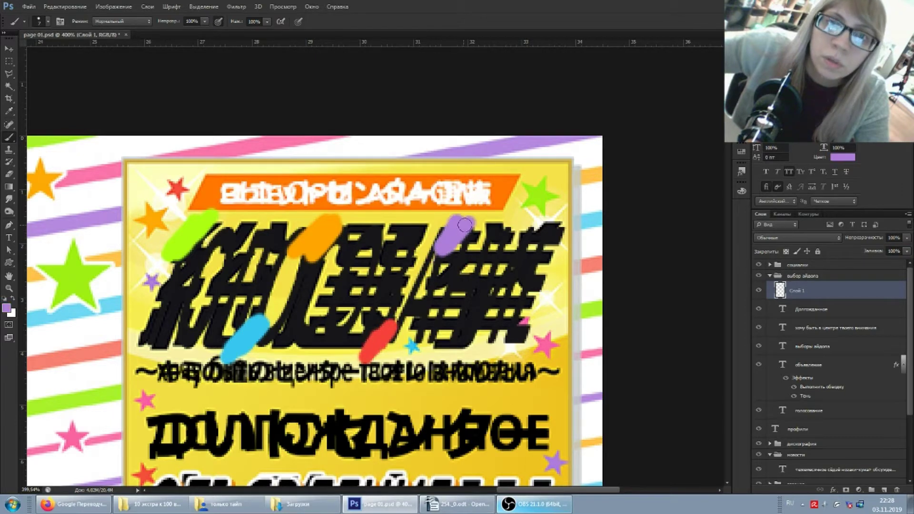
{"action": "left_click_drag", "start_coordinate": [528, 323], "coordinate": [516, 348]}
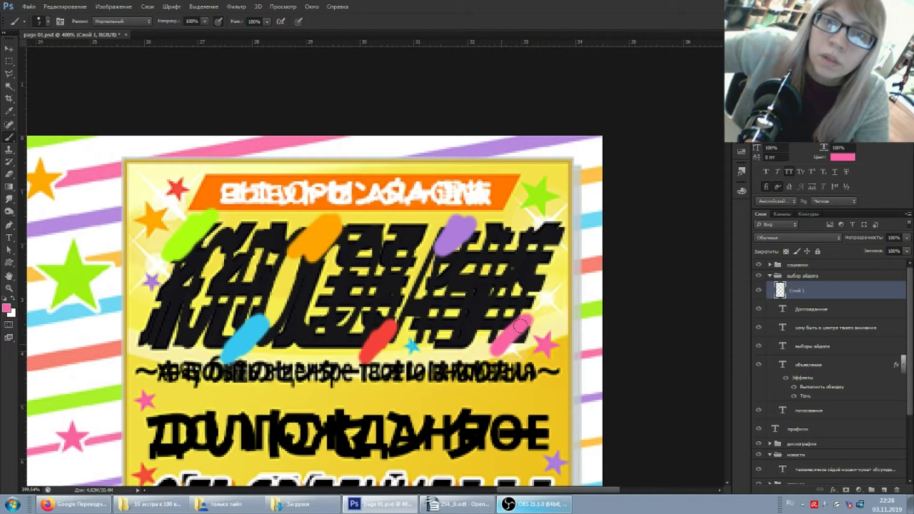
{"action": "scroll", "coordinate": [805, 376], "scroll_direction": "down", "scroll_amount": 3}
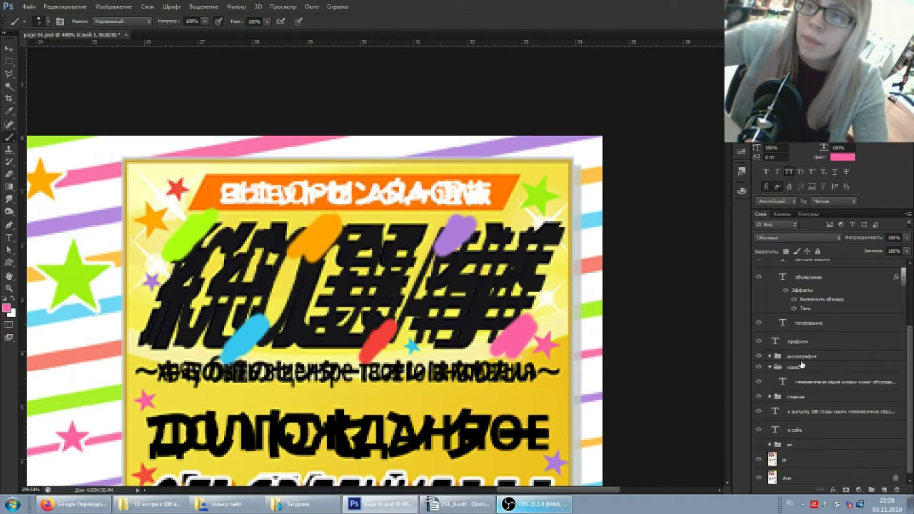
{"action": "left_click", "coordinate": [760, 458]}
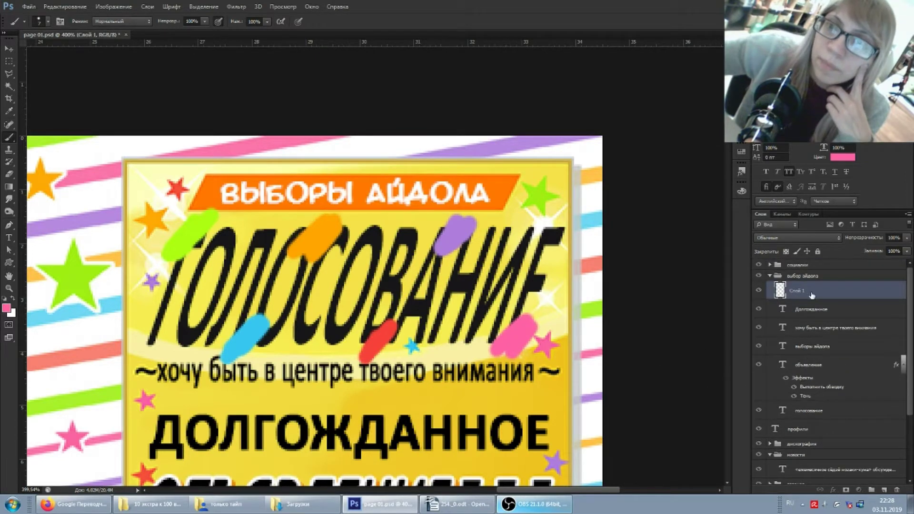
Erase parts of the pink and purple blobs, then repaint the purple blob thicker above the title
{"action": "key", "text": "e"}
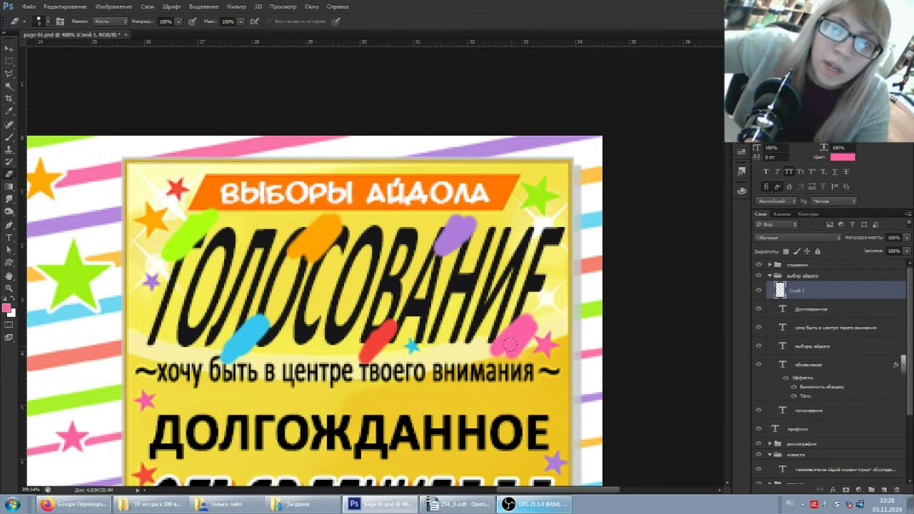
{"action": "left_click_drag", "start_coordinate": [494, 328], "coordinate": [493, 355]}
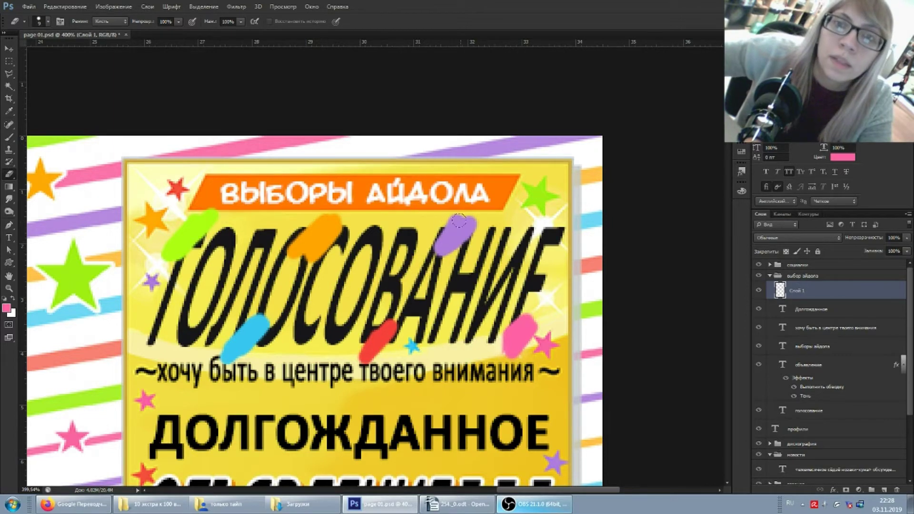
{"action": "left_click_drag", "start_coordinate": [454, 212], "coordinate": [441, 247]}
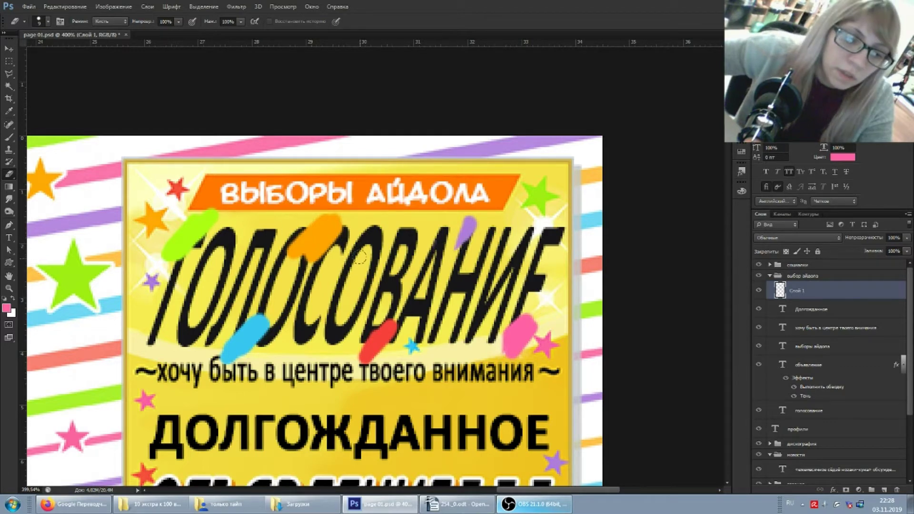
{"action": "key", "text": "b"}
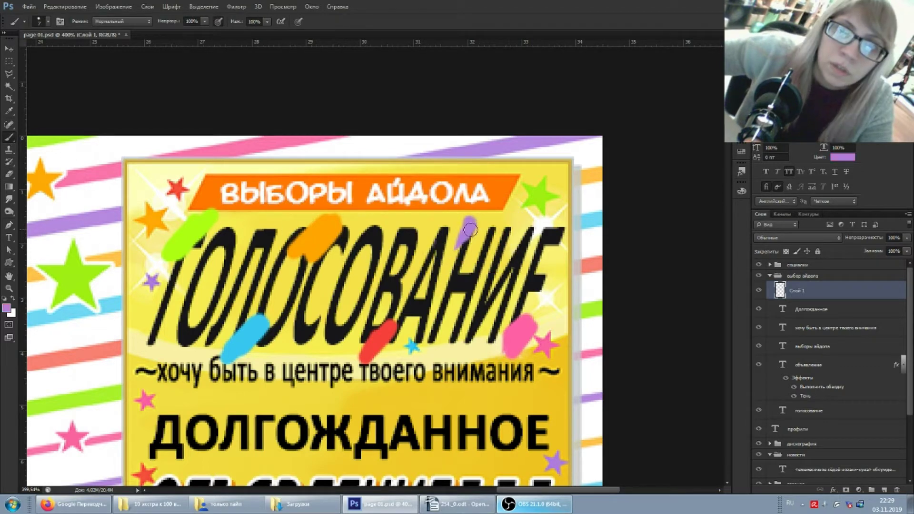
{"action": "left_click_drag", "start_coordinate": [470, 230], "coordinate": [453, 257]}
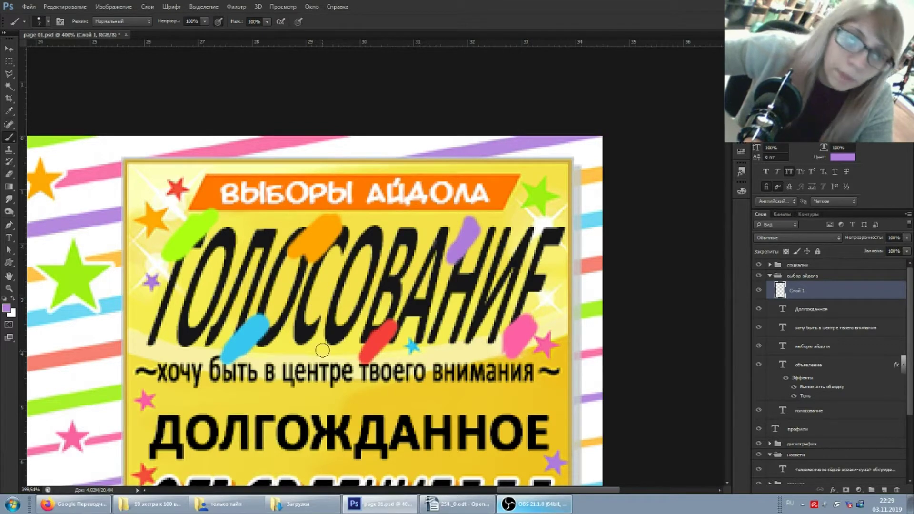
Erase the lower part of the red blob into a short mark
{"action": "key", "text": "e"}
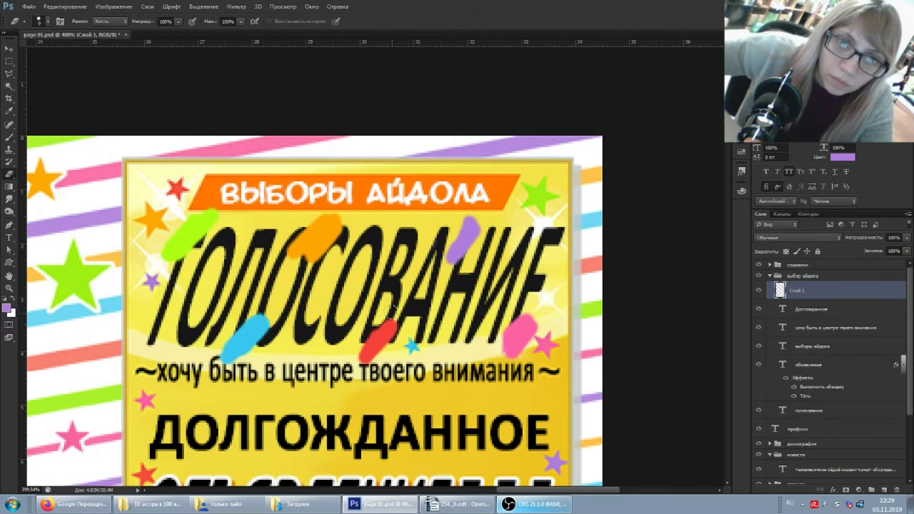
{"action": "scroll", "coordinate": [388, 335], "scroll_direction": "up", "scroll_amount": 3}
{"action": "left_click_drag", "start_coordinate": [403, 301], "coordinate": [326, 362]}
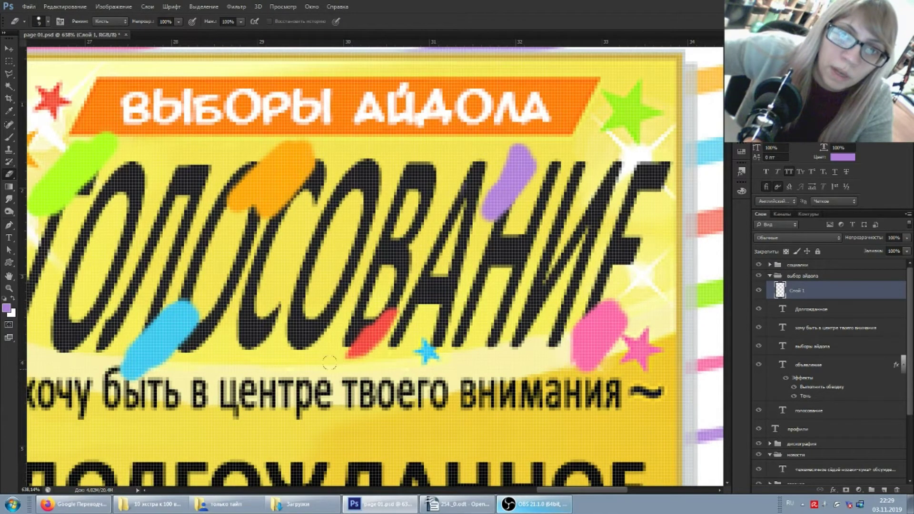
{"action": "scroll", "coordinate": [298, 309], "scroll_direction": "down", "scroll_amount": 2}
{"action": "scroll", "coordinate": [324, 257], "scroll_direction": "left", "scroll_amount": 2}
{"action": "scroll", "coordinate": [347, 204], "scroll_direction": "down", "scroll_amount": 2}
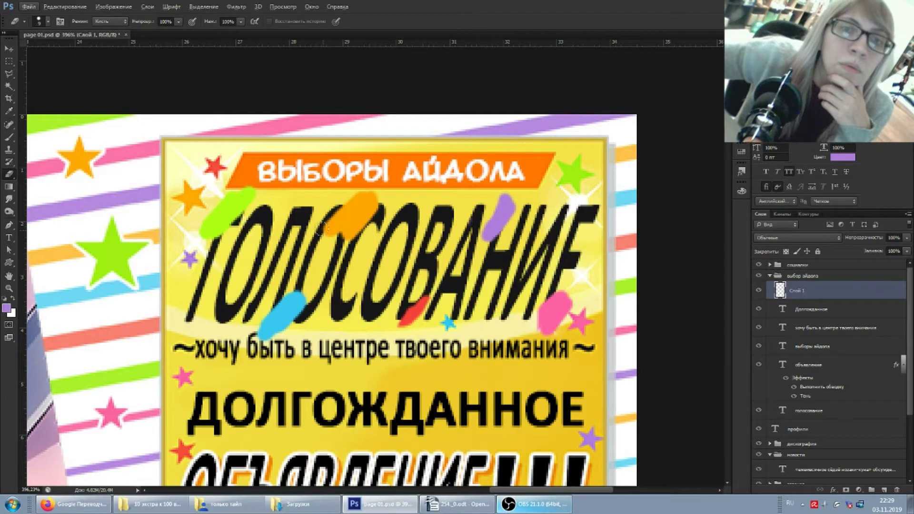
Erase the orange blob's left edge, undoing an extra orange stroke
{"action": "left_click_drag", "start_coordinate": [331, 229], "coordinate": [334, 231]}
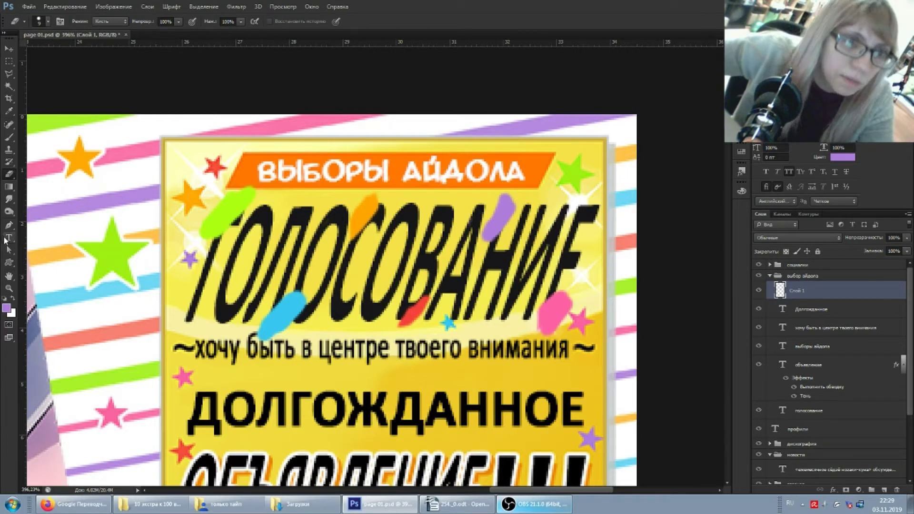
{"action": "left_click", "coordinate": [9, 138]}
{"action": "left_click", "coordinate": [374, 210], "text": "alt"}
{"action": "left_click_drag", "start_coordinate": [362, 221], "coordinate": [386, 200]}
{"action": "key", "text": "ctrl+z"}
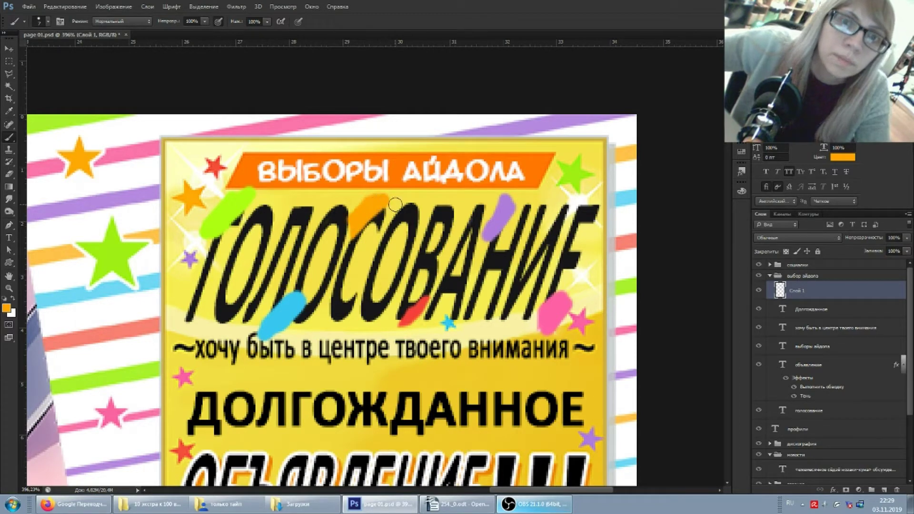
{"action": "key", "text": "e"}
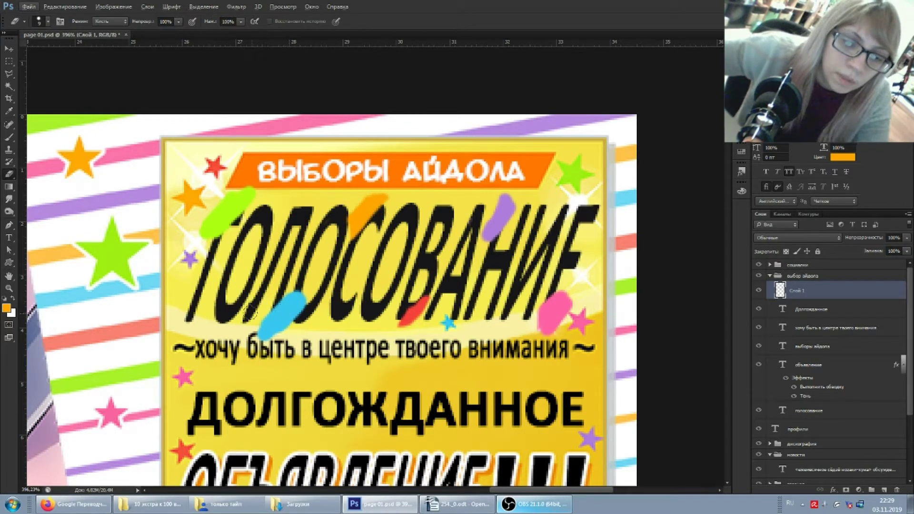
{"action": "key", "text": "b"}
{"action": "key", "text": "alt+i"}
{"action": "key", "text": "Escape"}
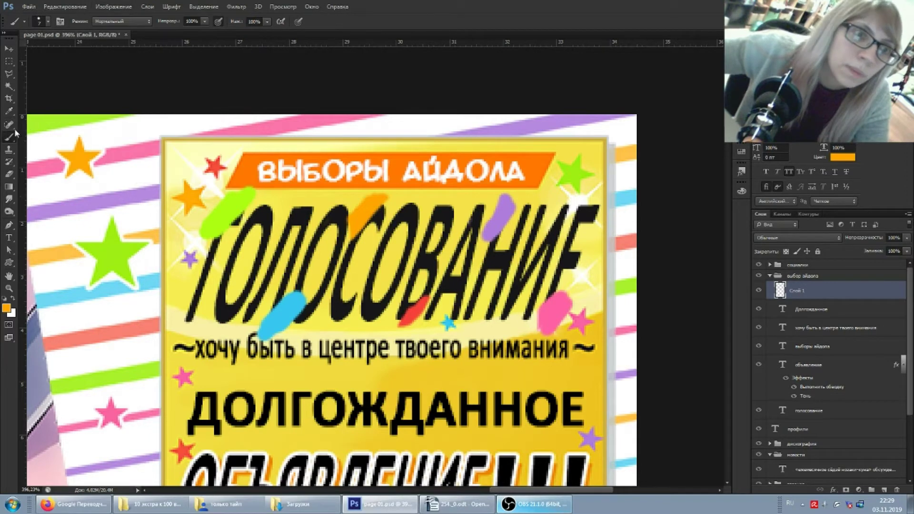
Trim the cyan stroke under the letters and extend the green stroke down across the Г
{"action": "left_click", "coordinate": [293, 310], "text": "alt"}
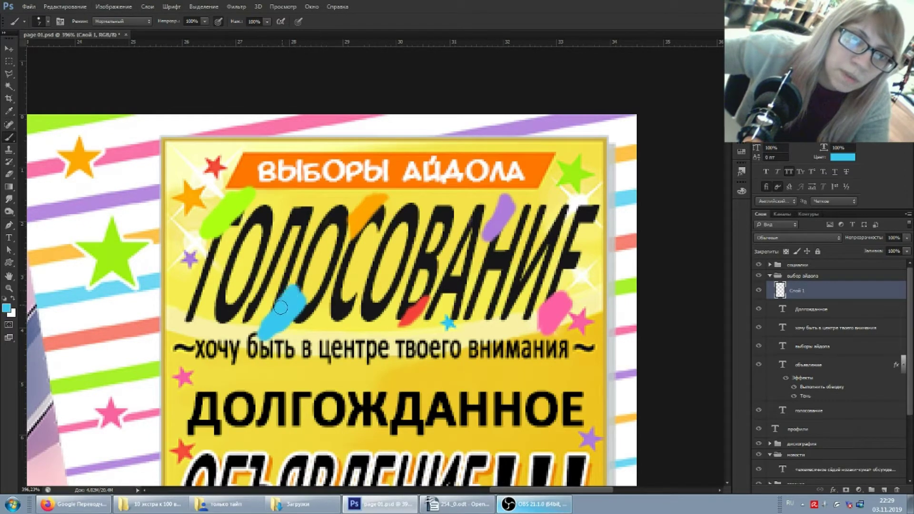
{"action": "key", "text": "e"}
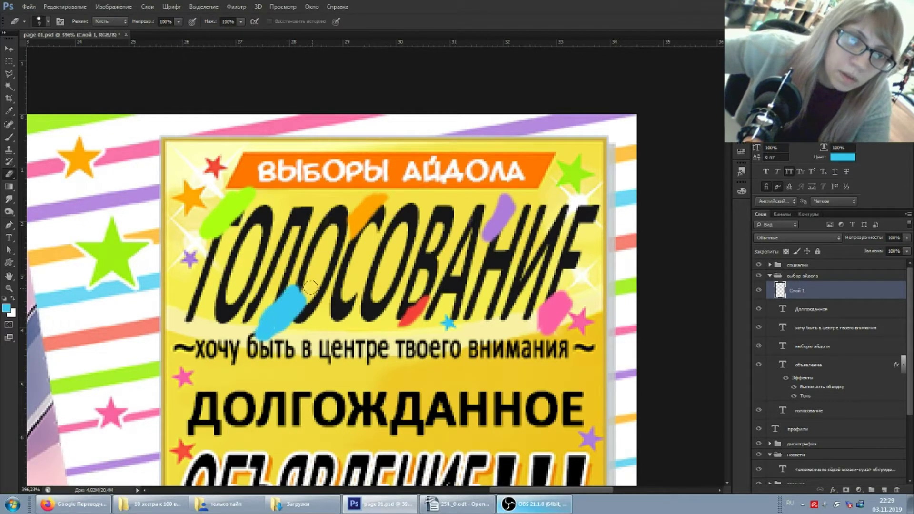
{"action": "left_click_drag", "start_coordinate": [297, 287], "coordinate": [289, 327]}
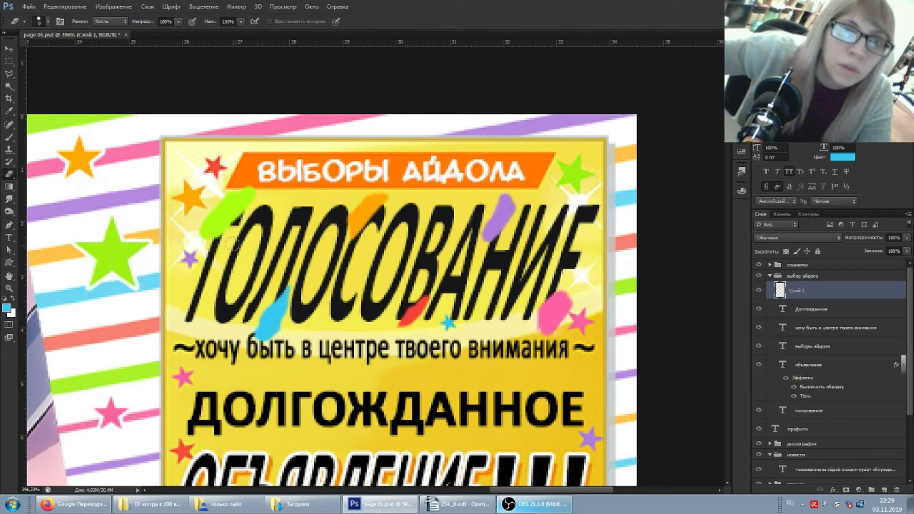
{"action": "key", "text": "alt"}
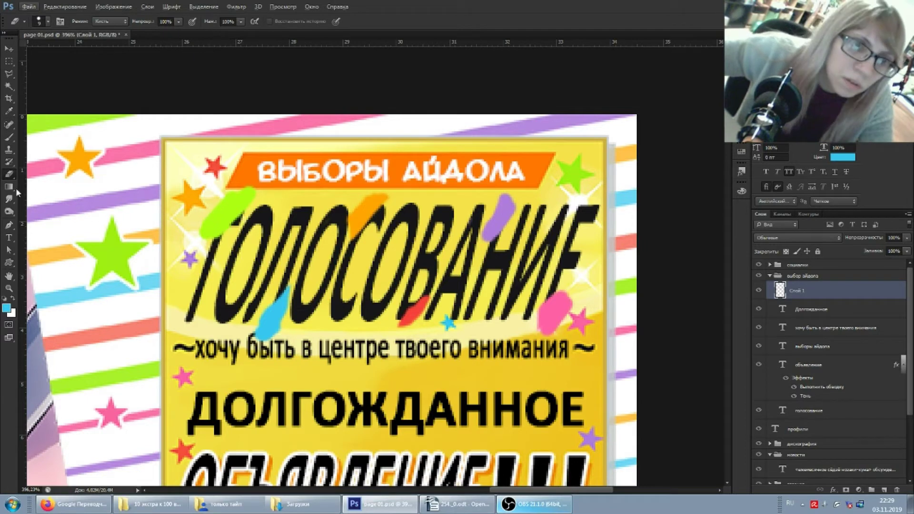
{"action": "left_click", "coordinate": [9, 143]}
{"action": "left_click", "coordinate": [223, 227], "text": "alt"}
{"action": "left_click_drag", "start_coordinate": [218, 231], "coordinate": [190, 252]}
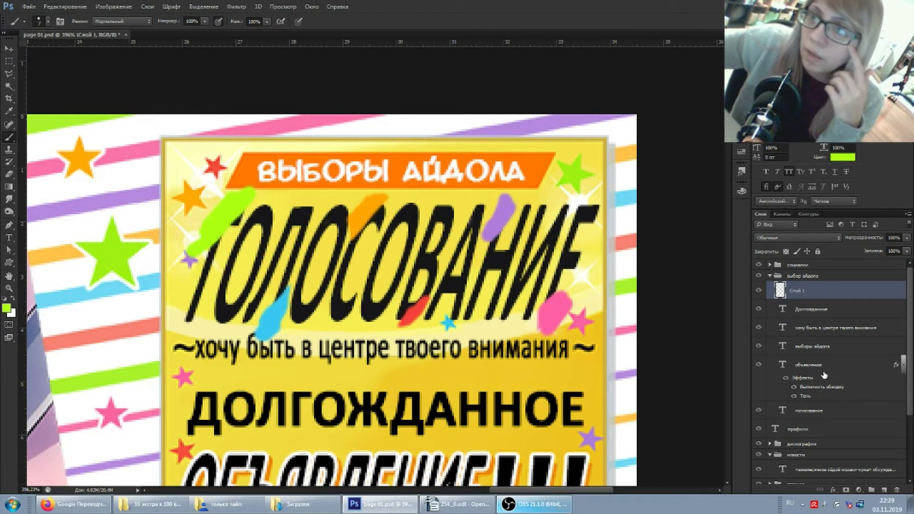
Create the Рабочий контур work path from the голосование text layer and view it under Paths
{"action": "left_click", "coordinate": [812, 410]}
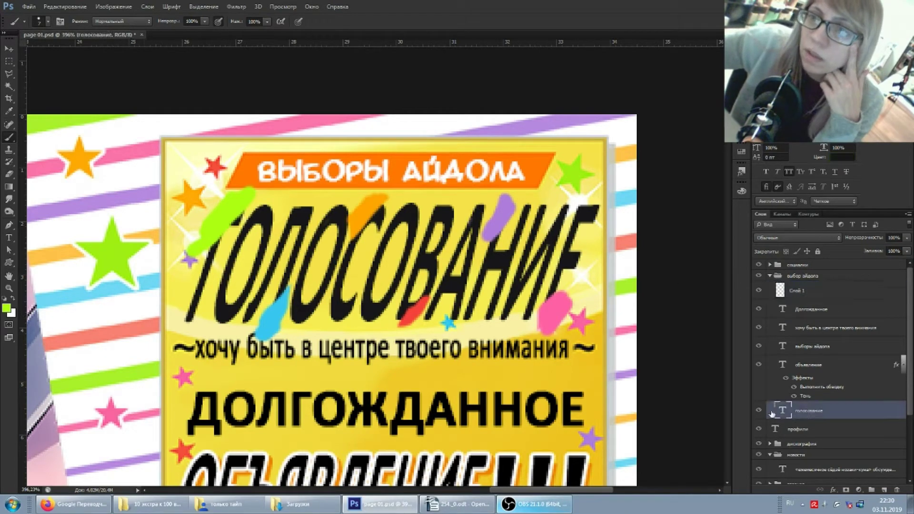
{"action": "right_click", "coordinate": [827, 414]}
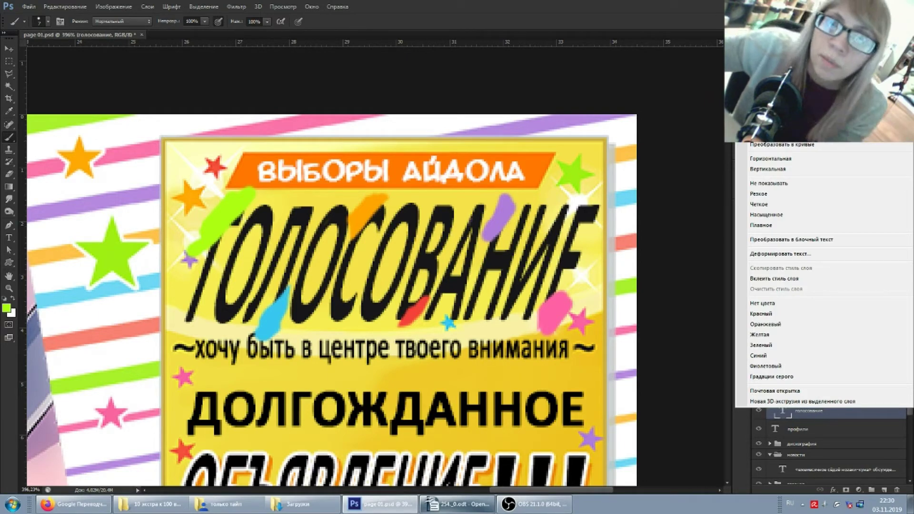
{"action": "left_click", "coordinate": [530, 240]}
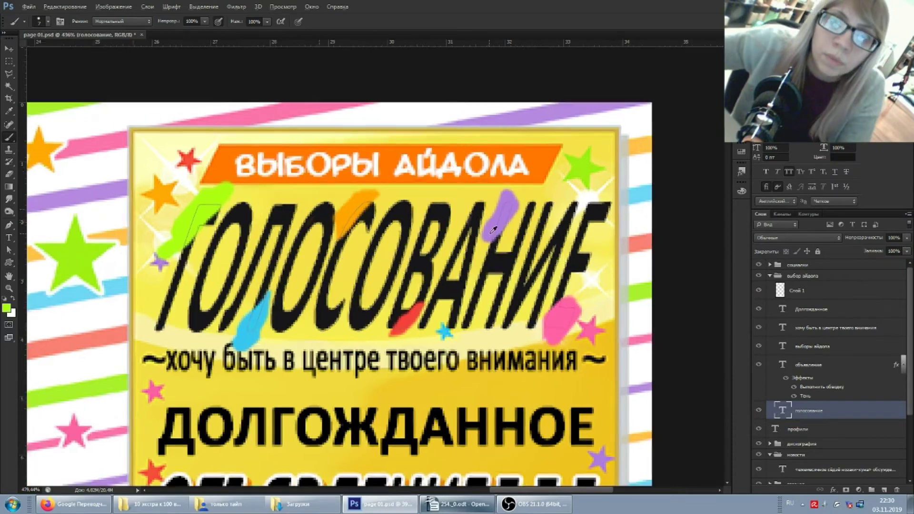
{"action": "scroll", "coordinate": [531, 240], "scroll_direction": "up", "scroll_amount": 5}
{"action": "scroll", "coordinate": [477, 214], "scroll_direction": "down", "scroll_amount": 2}
{"action": "scroll", "coordinate": [424, 181], "scroll_direction": "up", "scroll_amount": 2}
{"action": "scroll", "coordinate": [424, 181], "scroll_direction": "up", "scroll_amount": 2}
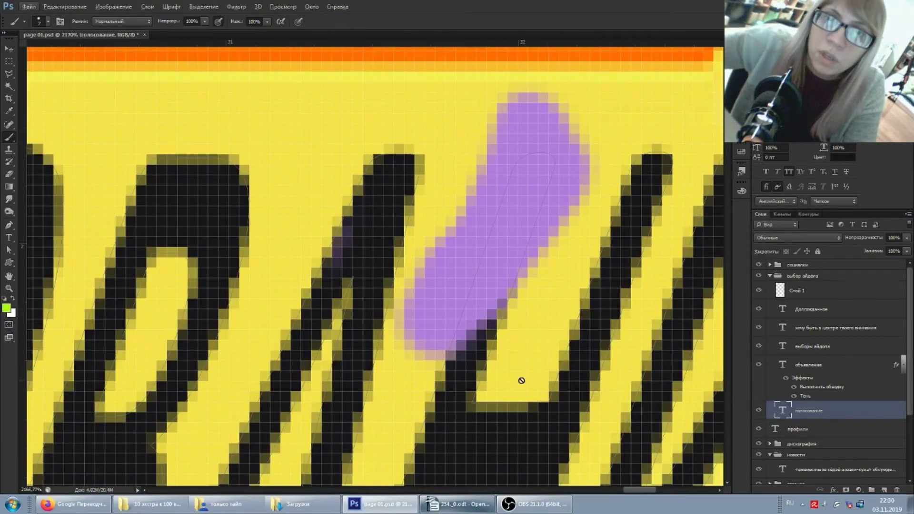
{"action": "scroll", "coordinate": [544, 168], "scroll_direction": "down", "scroll_amount": 5}
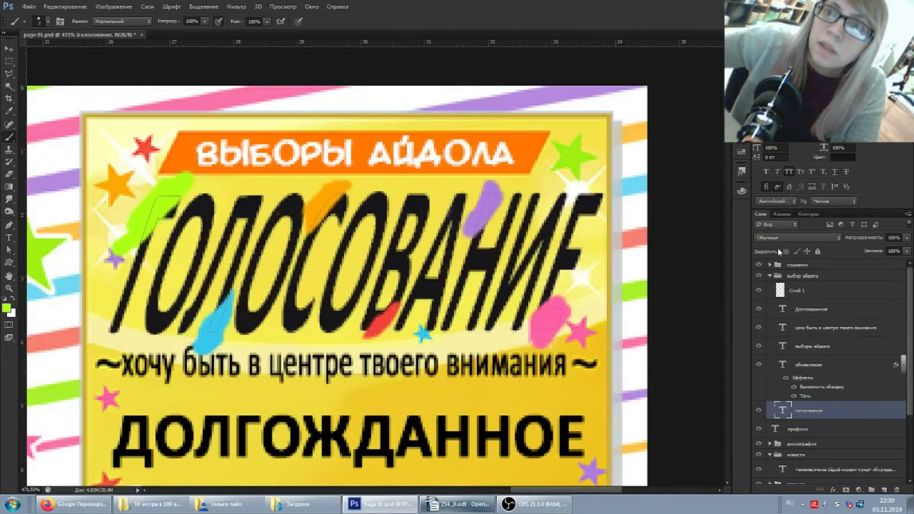
{"action": "left_click", "coordinate": [805, 215]}
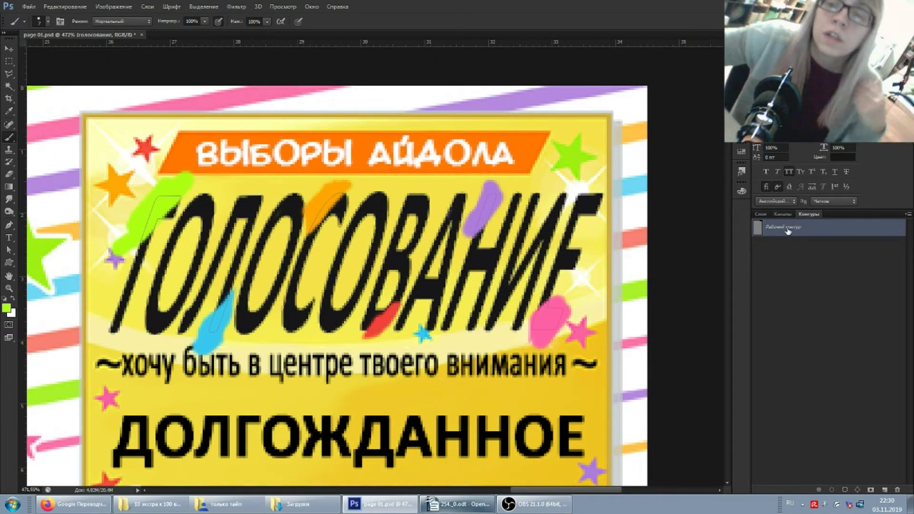
Load the Рабочий контур path as a selection and add it as a layer mask on Слой 1
{"action": "right_click", "coordinate": [788, 231]}
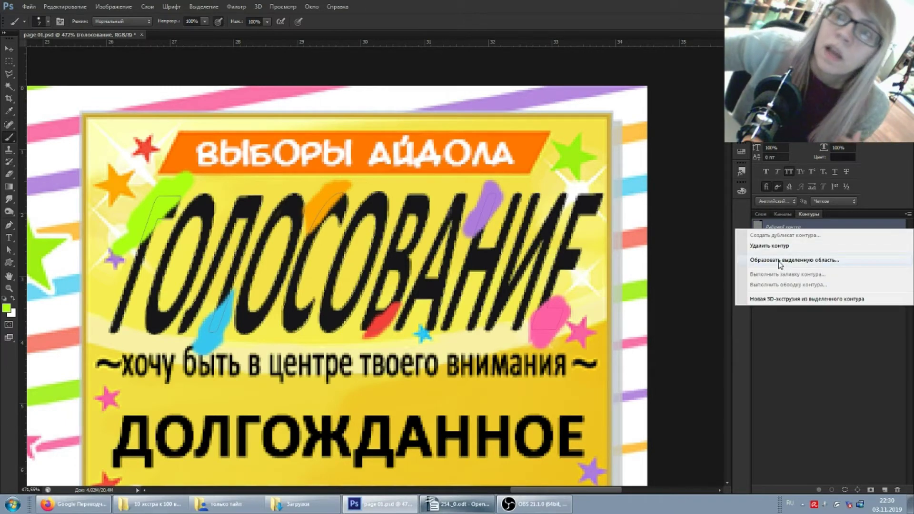
{"action": "left_click", "coordinate": [780, 261]}
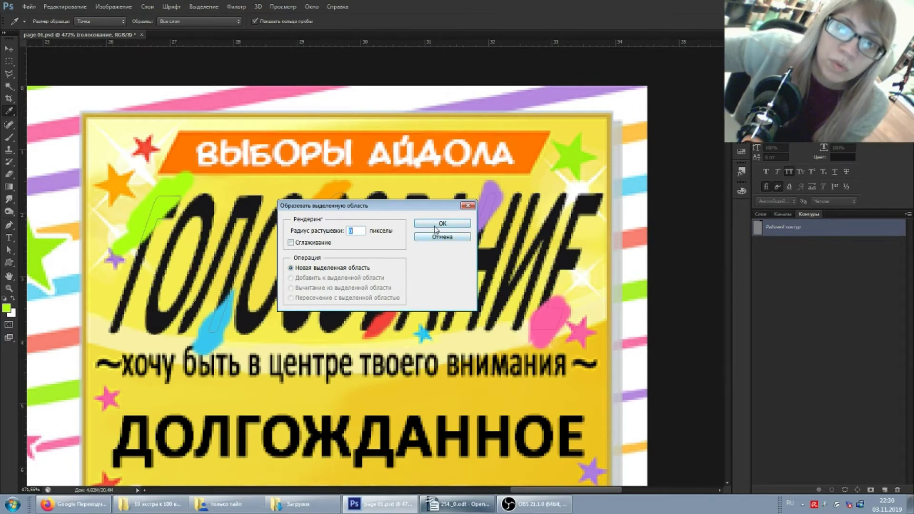
{"action": "left_click", "coordinate": [436, 231]}
{"action": "key", "text": "b"}
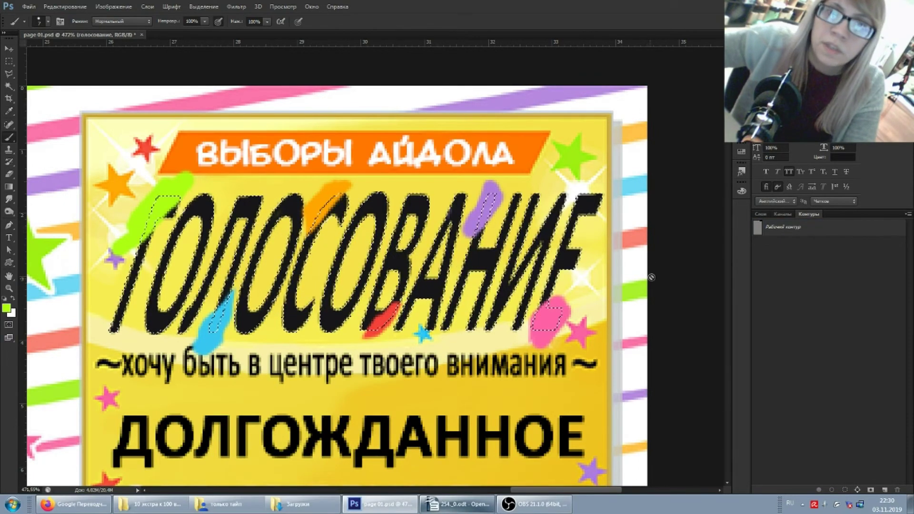
{"action": "left_click", "coordinate": [758, 215]}
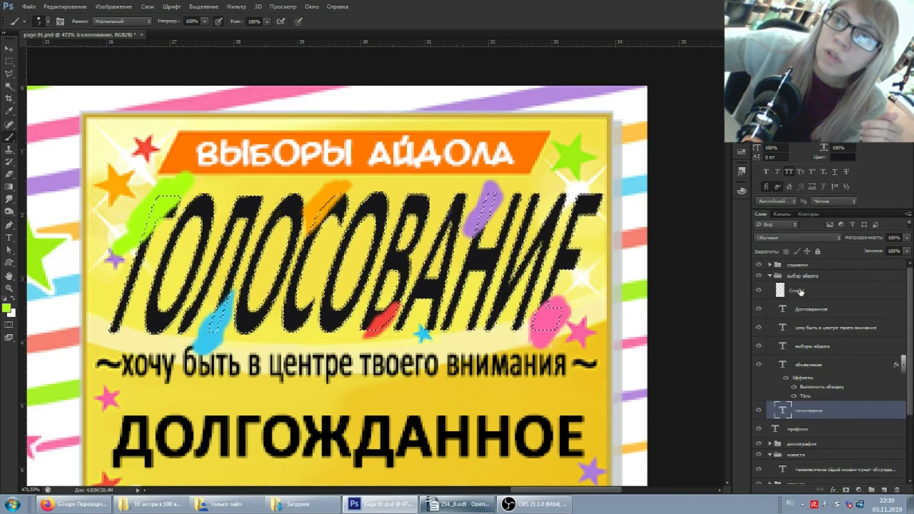
{"action": "left_click", "coordinate": [800, 296]}
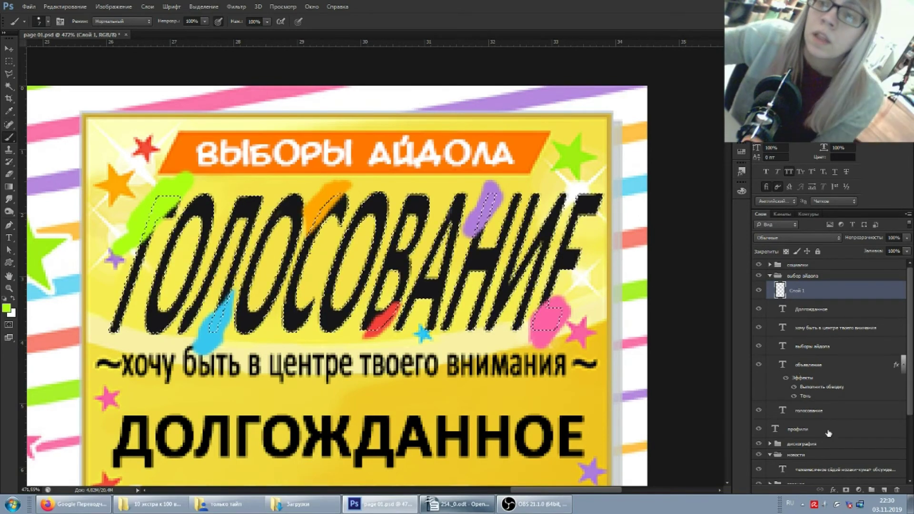
{"action": "left_click", "coordinate": [846, 491]}
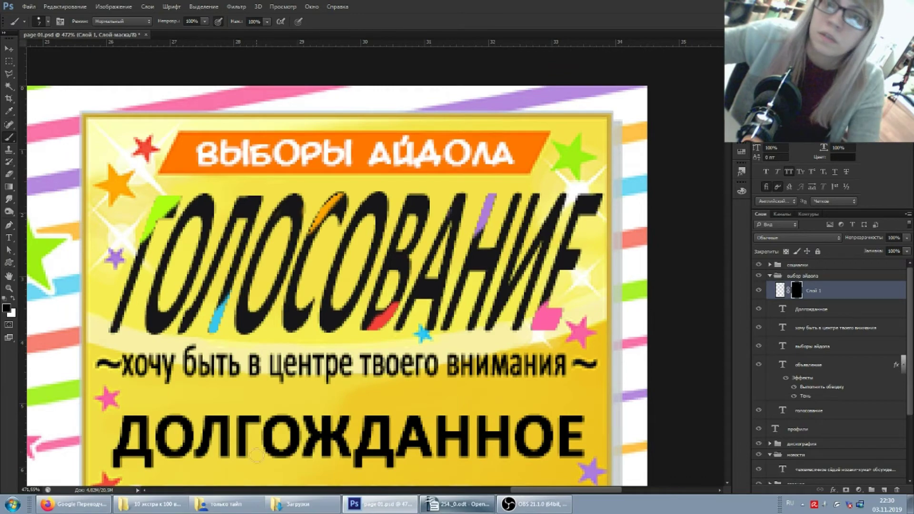
Target Слой 1's own pixels in the layers list and switch to the Eraser
{"action": "scroll", "coordinate": [174, 330], "scroll_direction": "up", "scroll_amount": 2}
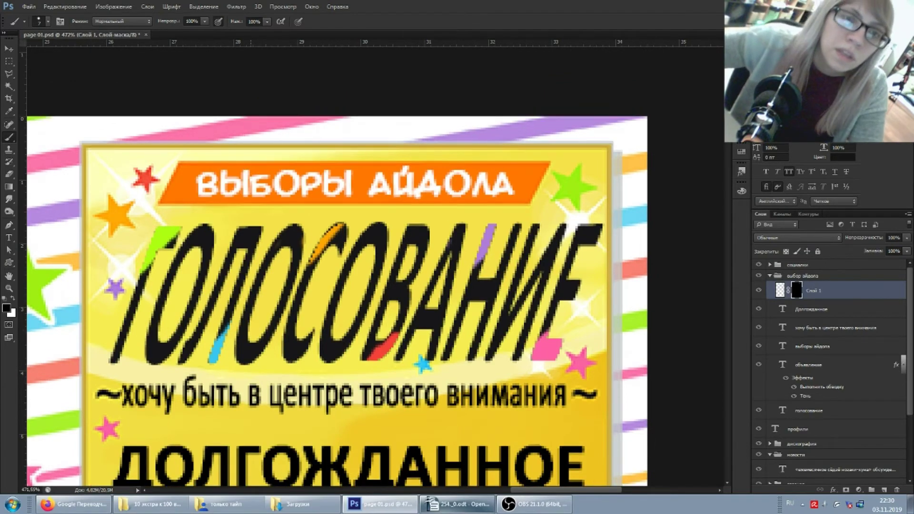
{"action": "scroll", "coordinate": [381, 237], "scroll_direction": "left", "scroll_amount": 2}
{"action": "scroll", "coordinate": [379, 214], "scroll_direction": "up", "scroll_amount": 3}
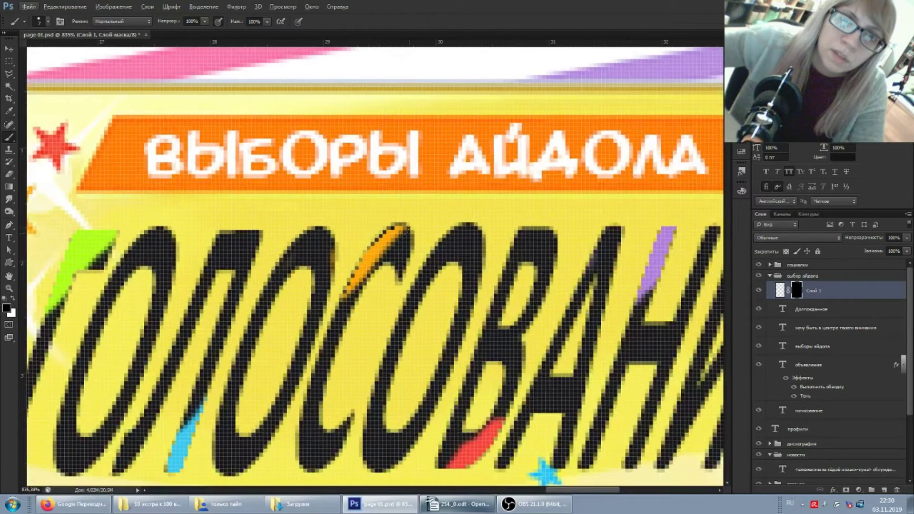
{"action": "scroll", "coordinate": [363, 245], "scroll_direction": "down", "scroll_amount": 2}
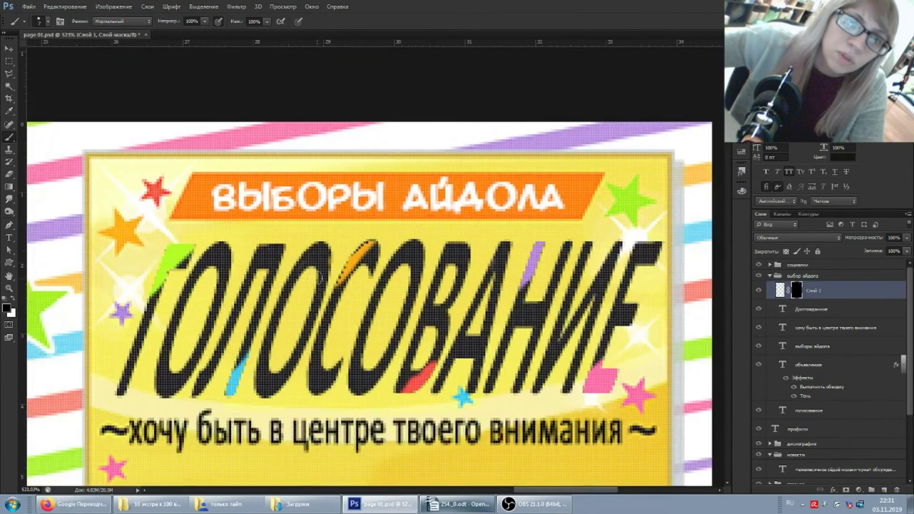
{"action": "scroll", "coordinate": [297, 269], "scroll_direction": "up", "scroll_amount": 2}
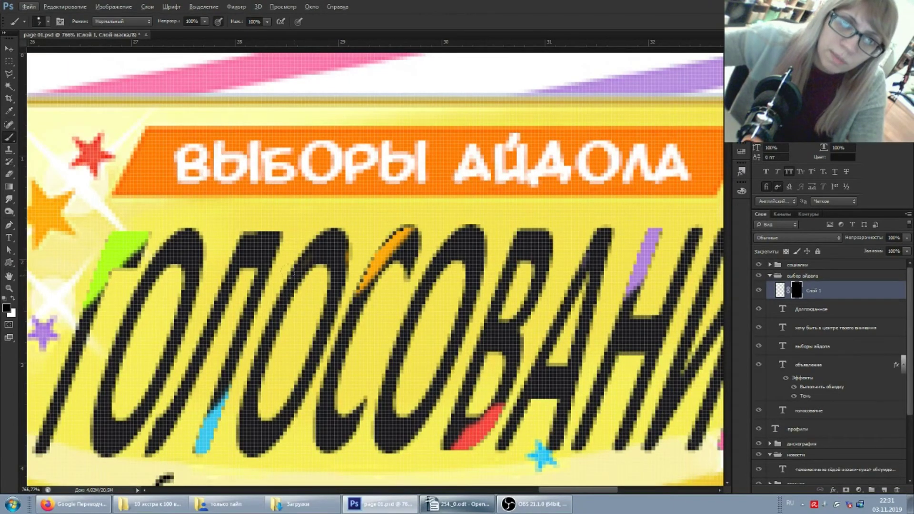
{"action": "scroll", "coordinate": [308, 270], "scroll_direction": "down", "scroll_amount": 1}
{"action": "scroll", "coordinate": [300, 286], "scroll_direction": "down", "scroll_amount": 1}
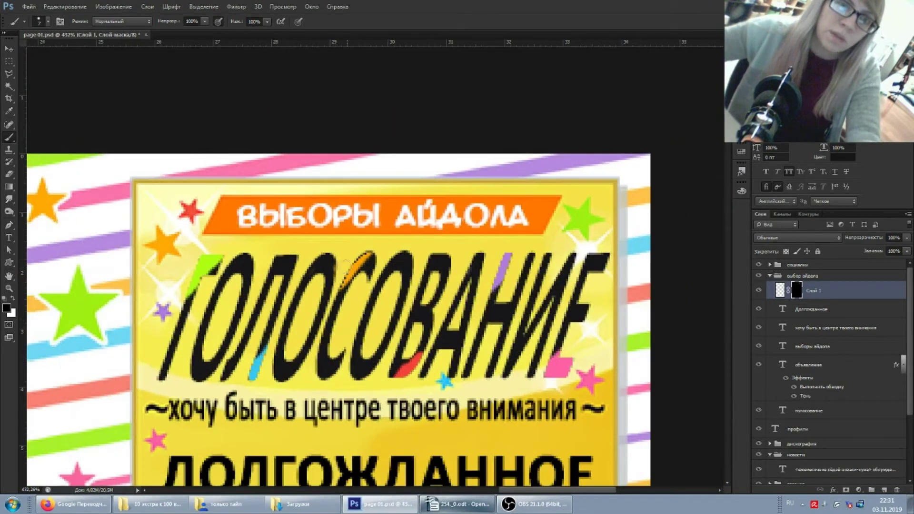
{"action": "left_click", "coordinate": [781, 290]}
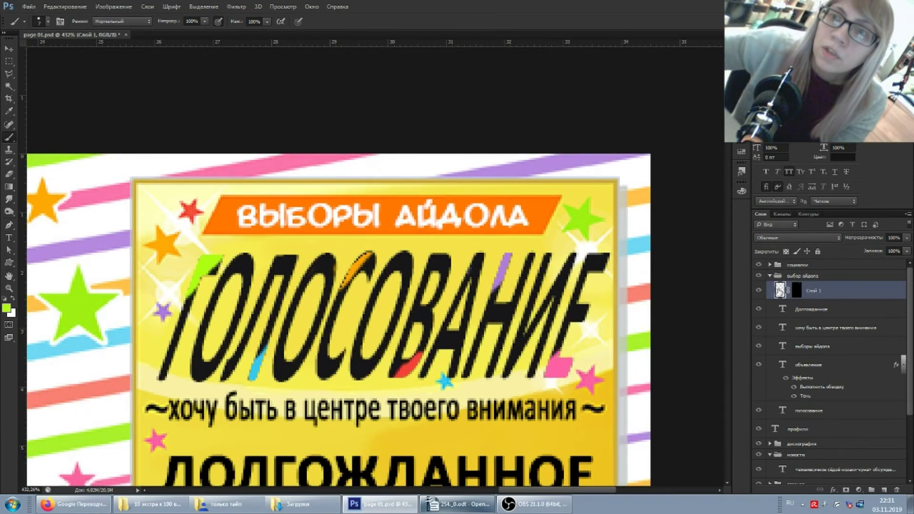
{"action": "scroll", "coordinate": [297, 267], "scroll_direction": "up", "scroll_amount": 2}
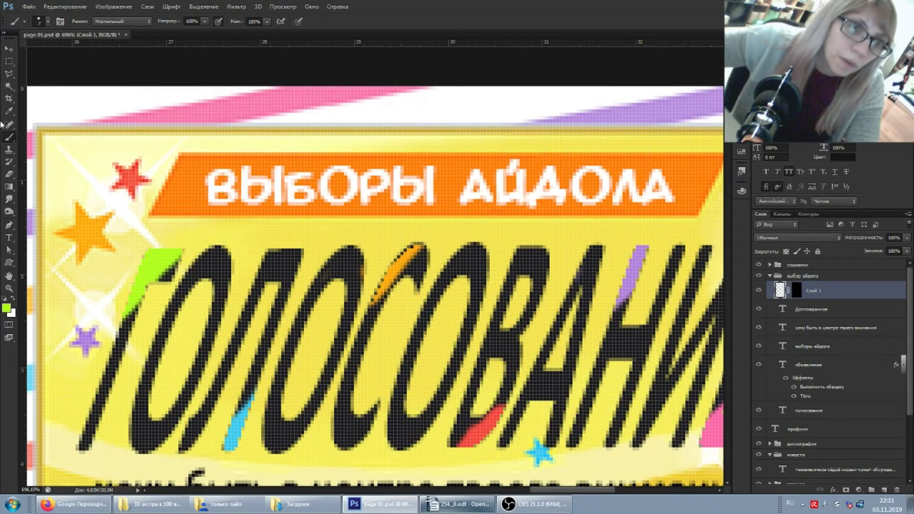
{"action": "left_click", "coordinate": [9, 175]}
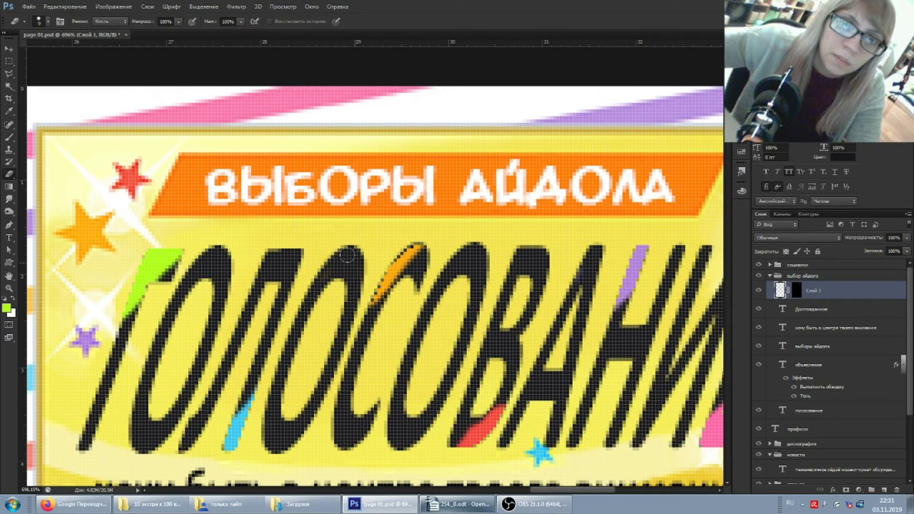
{"action": "scroll", "coordinate": [269, 303], "scroll_direction": "down", "scroll_amount": 3}
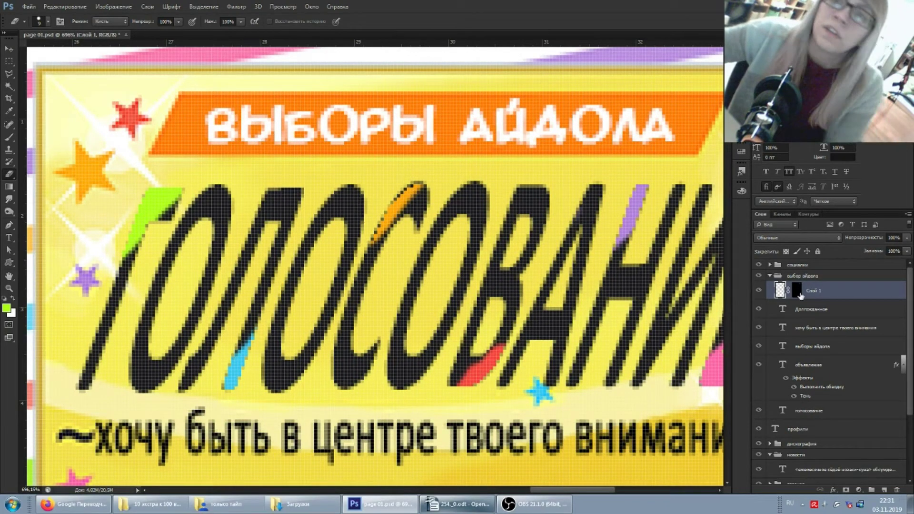
Paint white with a 5 px brush on Слой 1's mask along the orange accent
{"action": "left_click", "coordinate": [796, 290]}
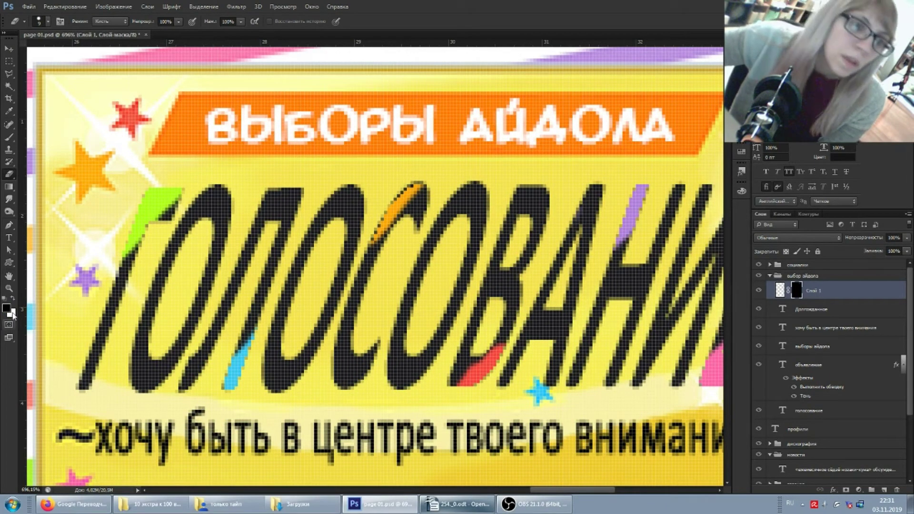
{"action": "left_click", "coordinate": [9, 289]}
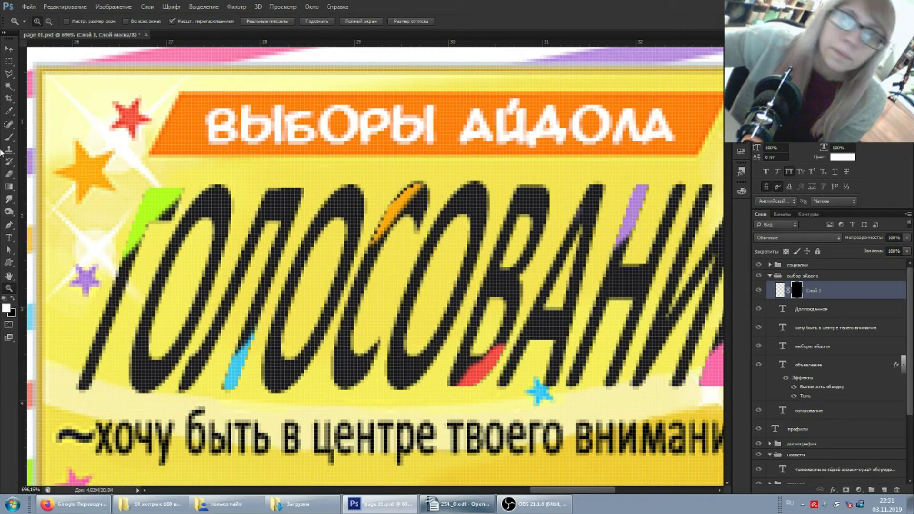
{"action": "left_click", "coordinate": [9, 137]}
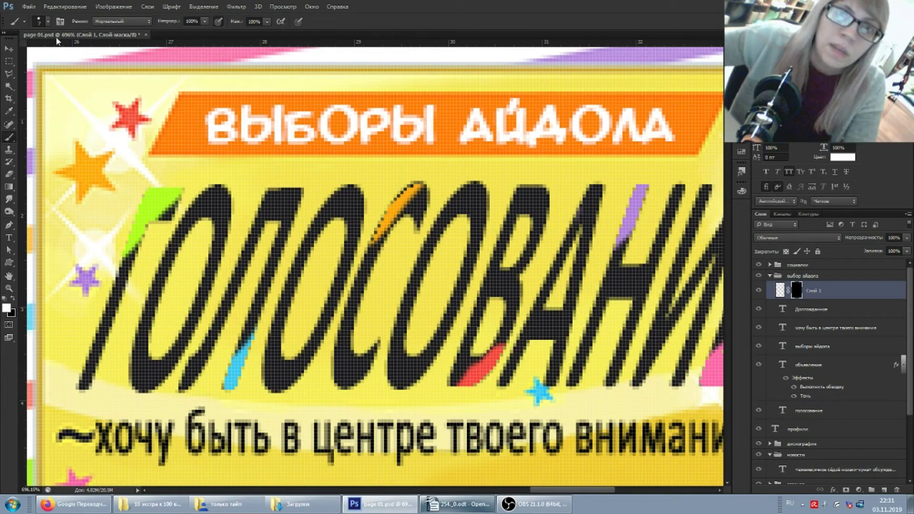
{"action": "left_click", "coordinate": [39, 21]}
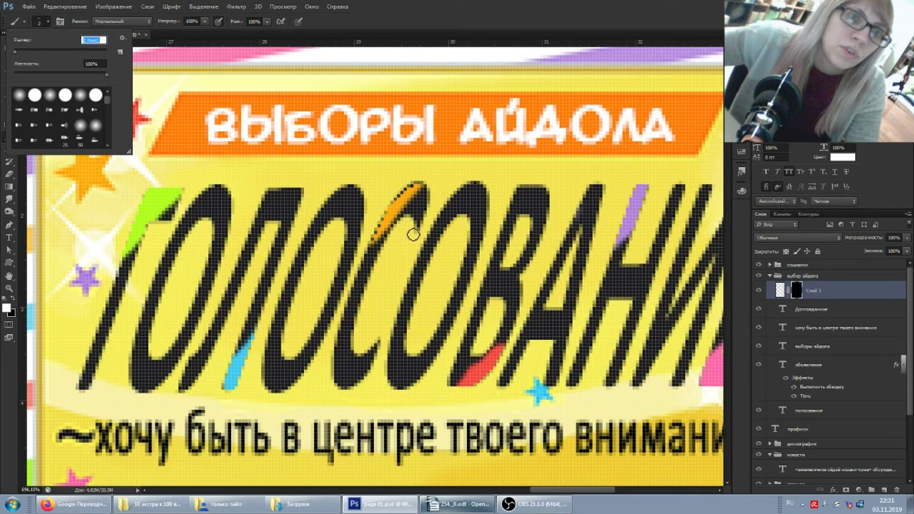
{"action": "key", "text": "Down"}
{"action": "key", "text": "Down"}
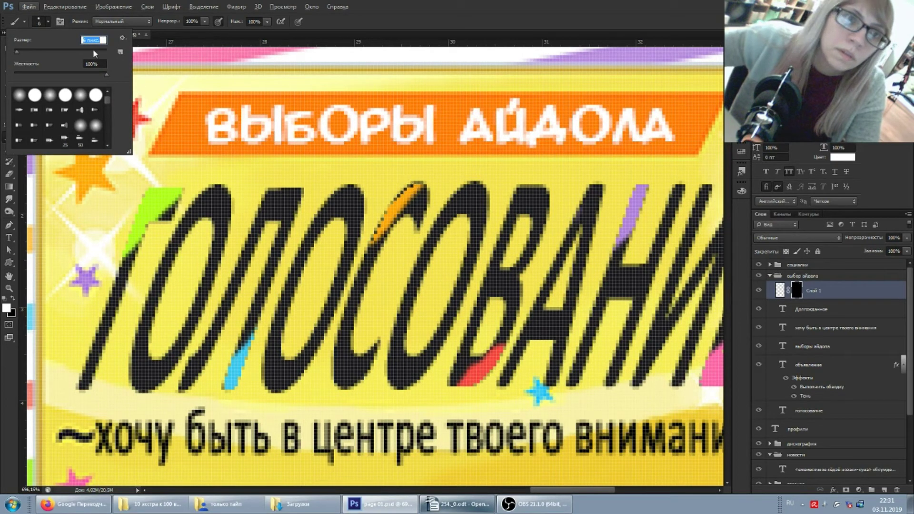
{"action": "left_click", "coordinate": [416, 189]}
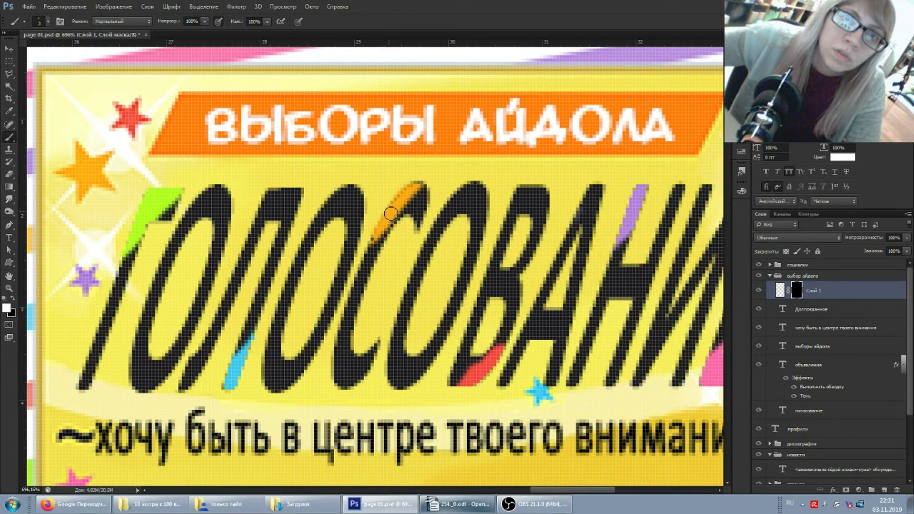
{"action": "left_click_drag", "start_coordinate": [374, 240], "coordinate": [399, 204]}
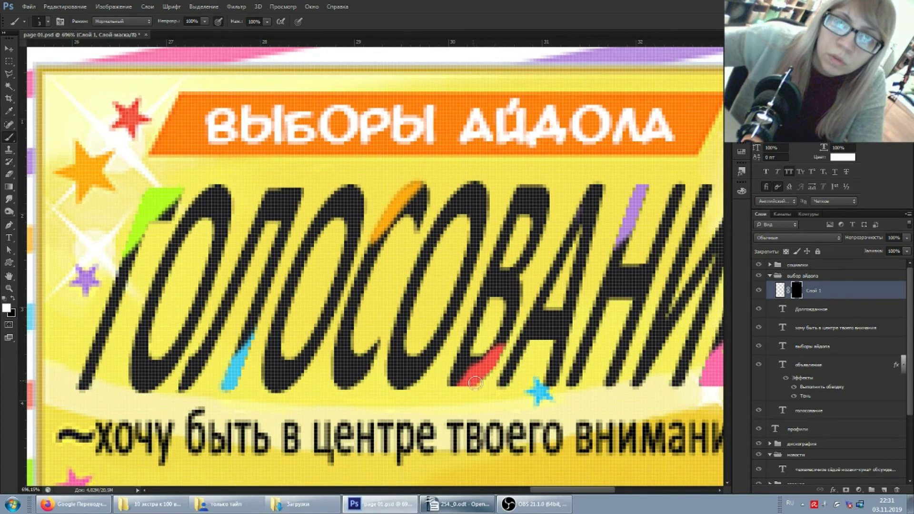
Target Слой 1's pixels and collapse the выбор айдола layer group
{"action": "scroll", "coordinate": [475, 383], "scroll_direction": "down", "scroll_amount": 3}
{"action": "scroll", "coordinate": [624, 351], "scroll_direction": "down", "scroll_amount": 2}
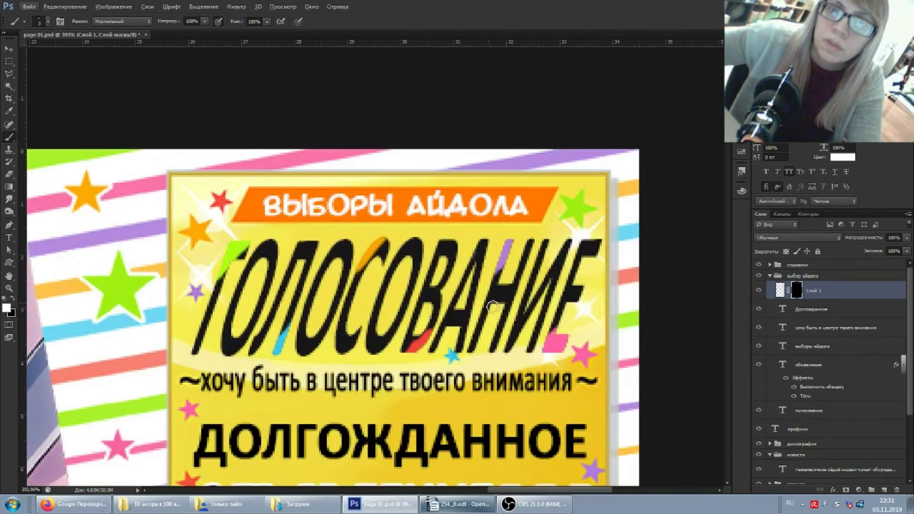
{"action": "left_click", "coordinate": [780, 290]}
{"action": "scroll", "coordinate": [829, 371], "scroll_direction": "down", "scroll_amount": 5}
{"action": "scroll", "coordinate": [649, 374], "scroll_direction": "up", "scroll_amount": 1}
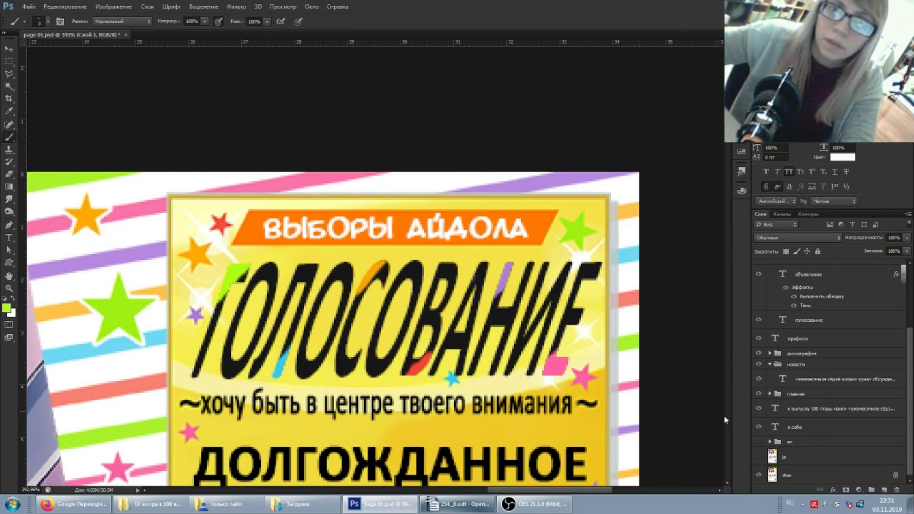
{"action": "scroll", "coordinate": [809, 362], "scroll_direction": "up", "scroll_amount": 3}
{"action": "scroll", "coordinate": [800, 309], "scroll_direction": "up", "scroll_amount": 2}
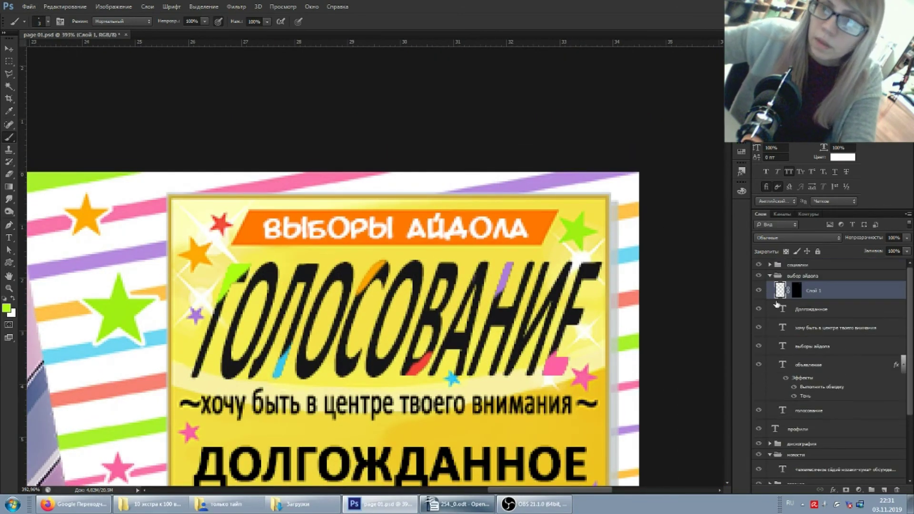
{"action": "left_click", "coordinate": [770, 277]}
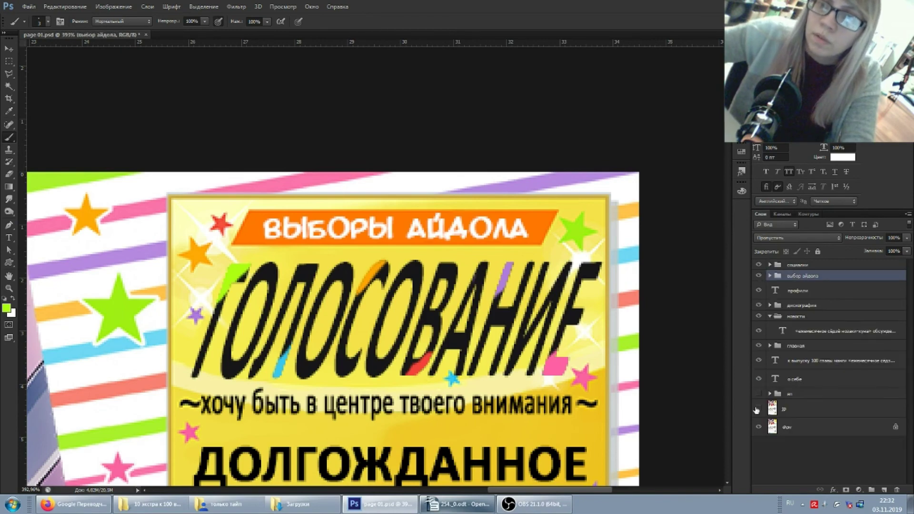
Toggle jp and выбор айдола to compare, restore the Russian title, and switch to OBS
{"action": "left_click", "coordinate": [758, 409]}
{"action": "left_click", "coordinate": [759, 276]}
{"action": "left_click", "coordinate": [759, 276]}
{"action": "left_click", "coordinate": [758, 409]}
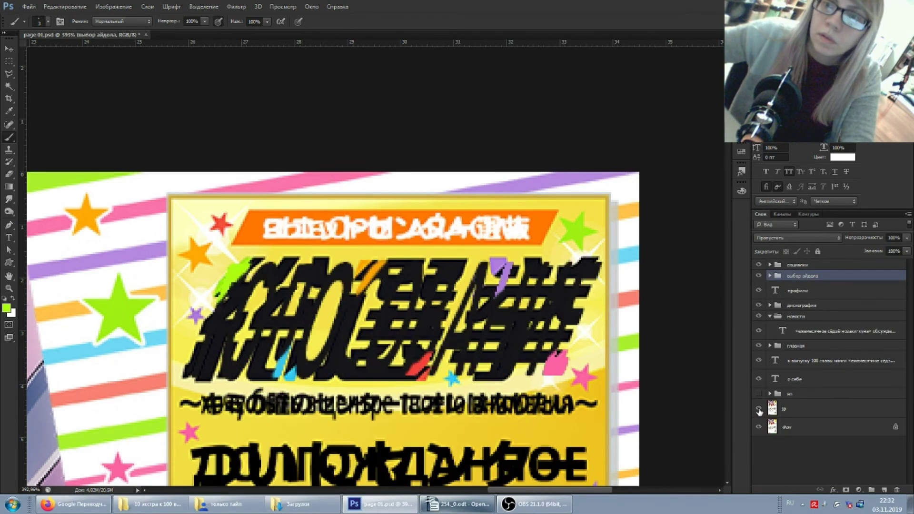
{"action": "left_click", "coordinate": [509, 505]}
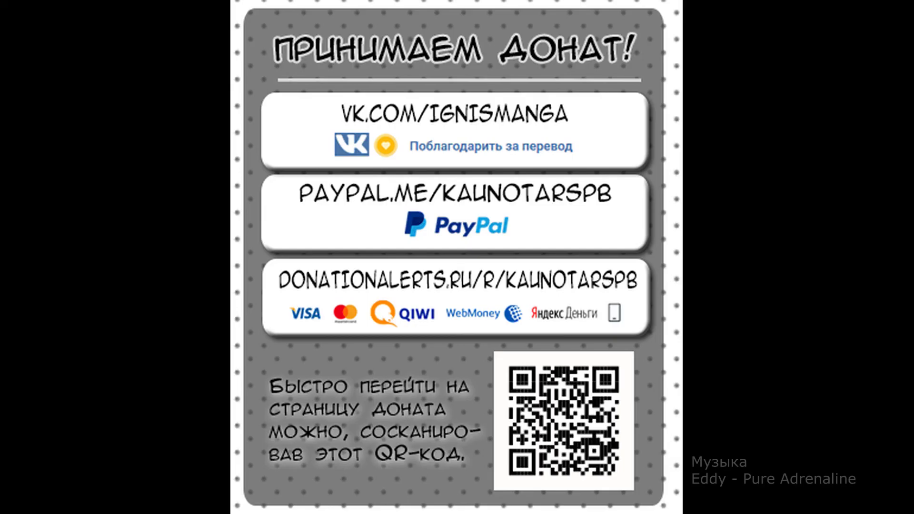